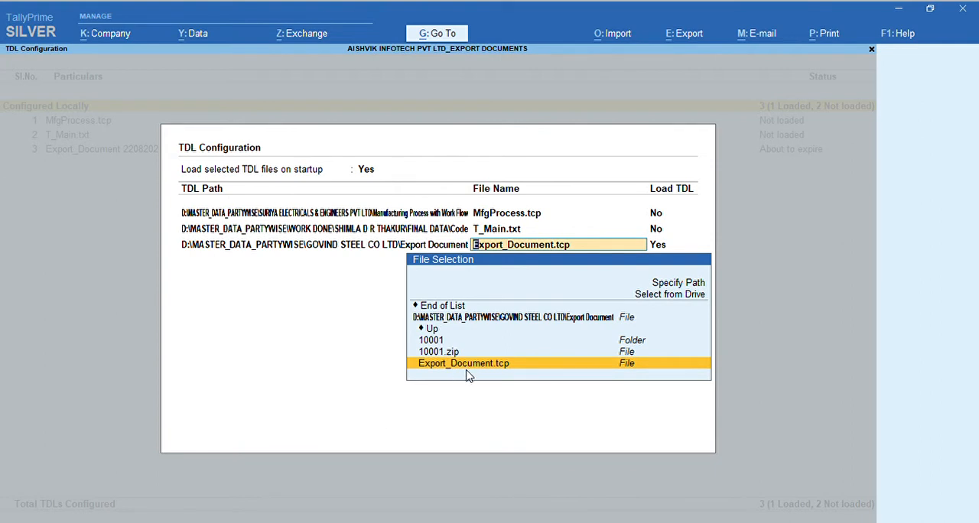
# - Keep Export_Document.tcp selected for loading, save the TDL configuration and return to the Gateway of Tally
pyautogui.press('Return')
pyautogui.press('Return')
pyautogui.press('Return')
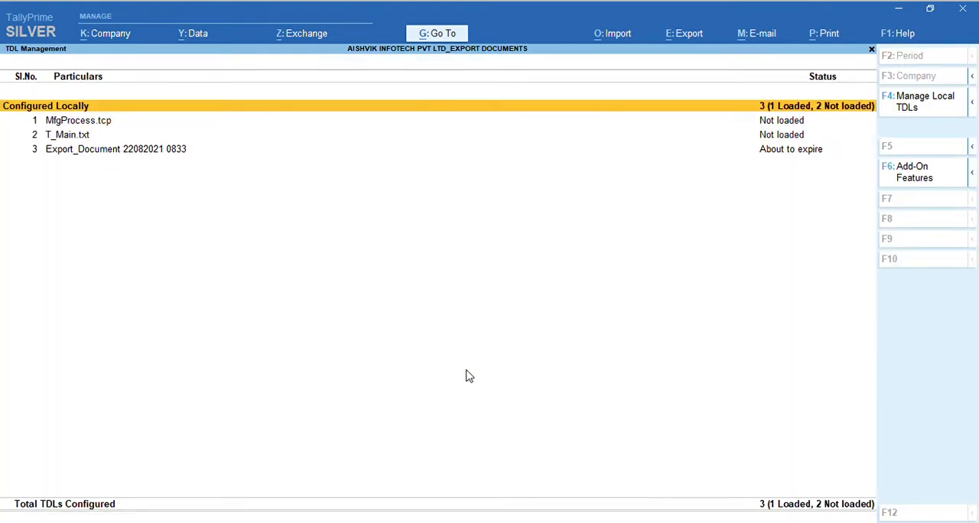
pyautogui.press('Escape')
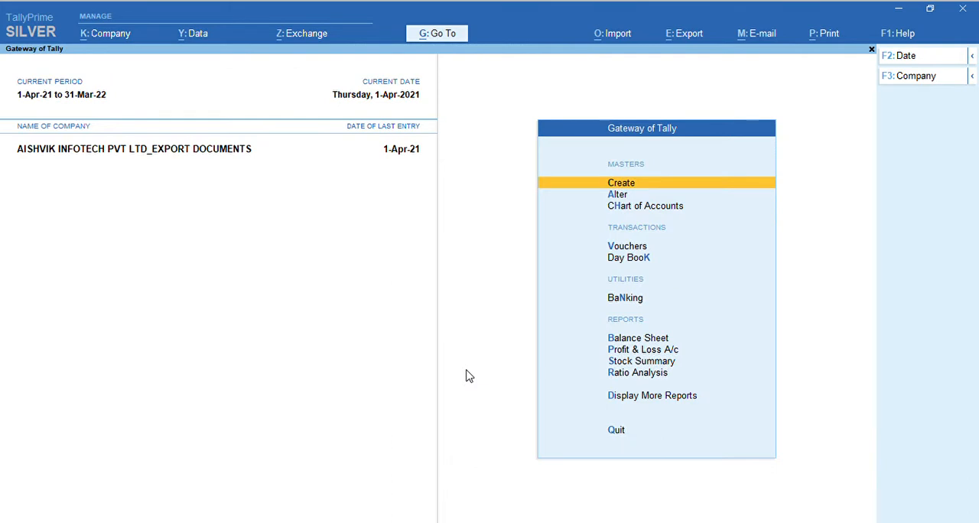
# - Open the features settings of the current company
pyautogui.press('alt')
pyautogui.hotkey('alt', 'k')
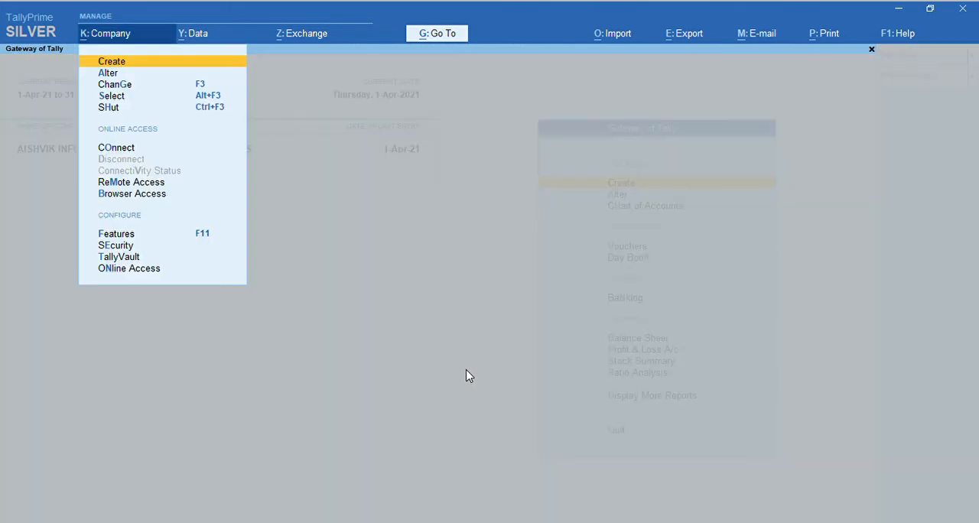
pyautogui.press('Down')
pyautogui.press('Down')
pyautogui.press('Down')
pyautogui.press('Down')
pyautogui.press('F11')
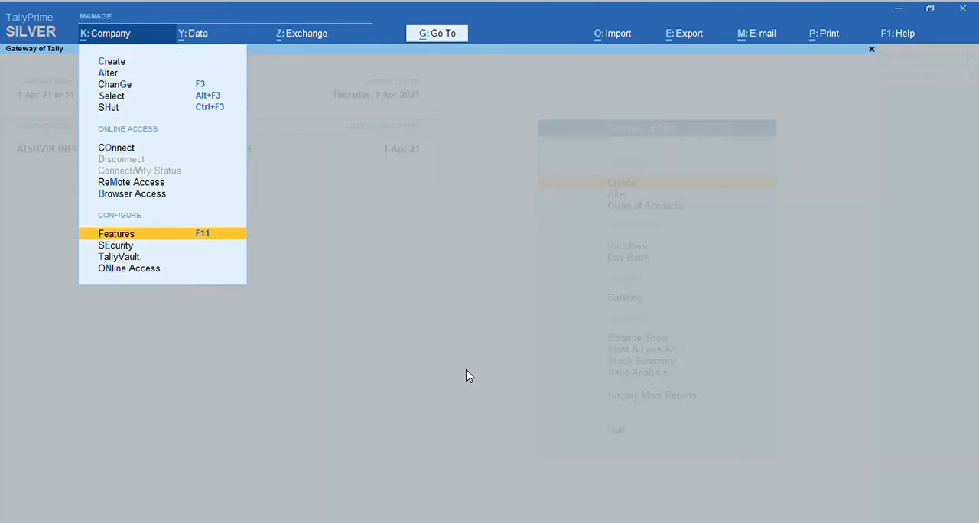
# - Keep Enable Documents for Export at Yes, go through its license, bank, IEC and LUT details, and save the company features
pyautogui.press('Down')
pyautogui.press('Down')
pyautogui.press('Down')
pyautogui.press('Down')
pyautogui.press('Down')
pyautogui.press('Down')
pyautogui.press('Down')
pyautogui.press('Down')
pyautogui.press('Down')
pyautogui.press('Down')
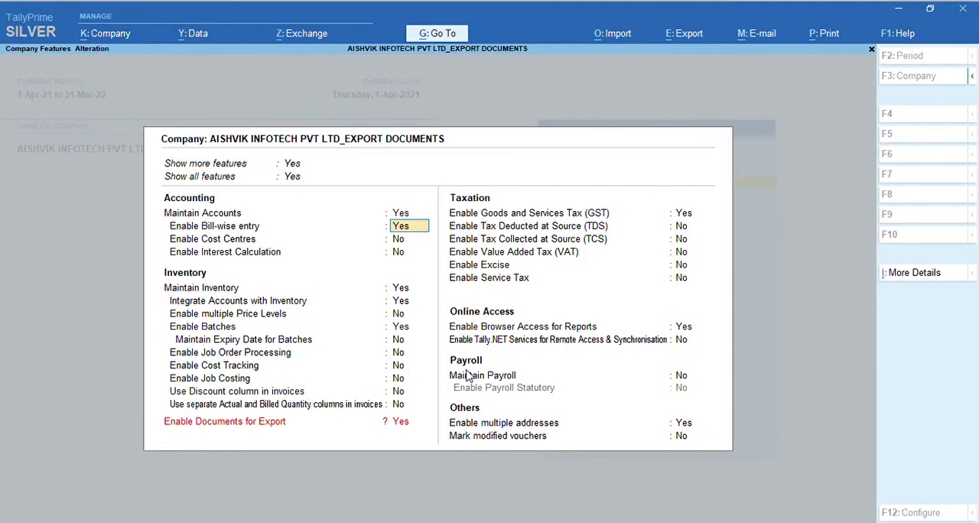
pyautogui.press('Down')
pyautogui.press('Down')
pyautogui.press('Down')
pyautogui.press('Down')
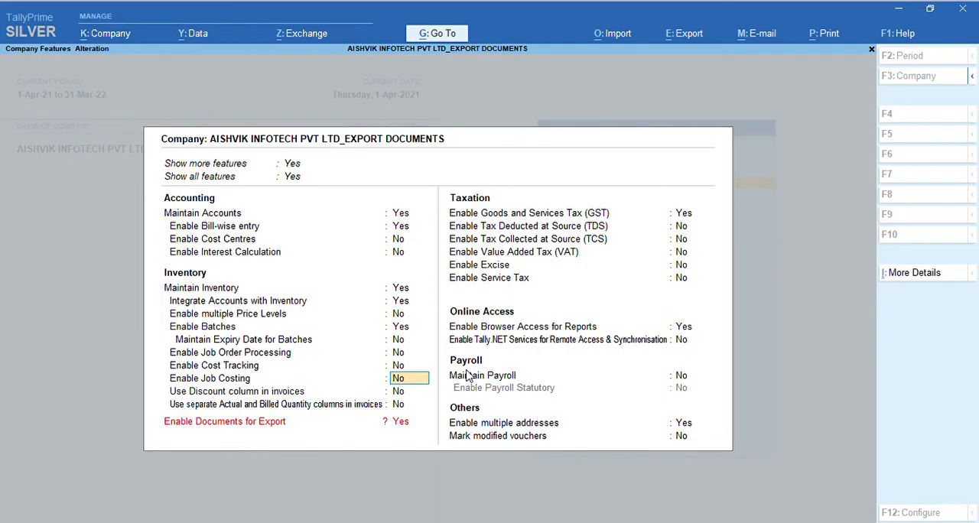
pyautogui.press('Return')
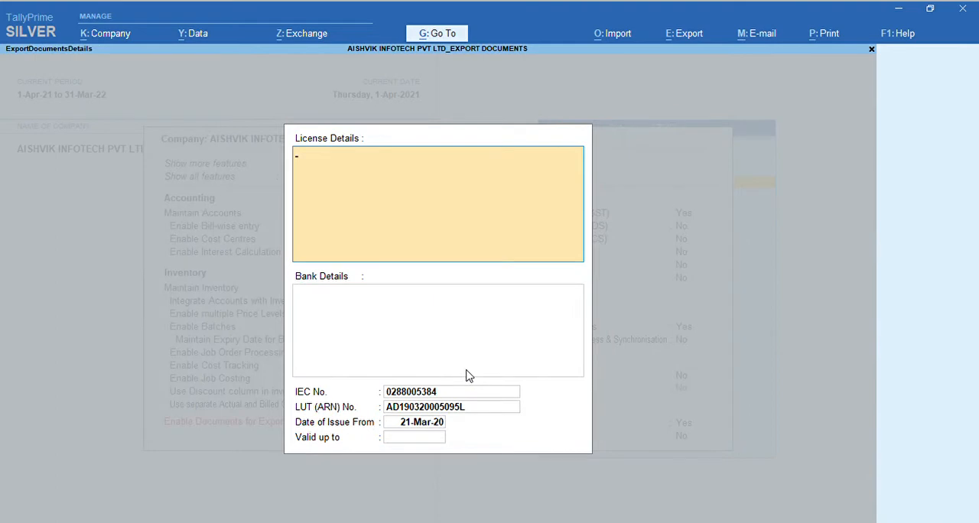
pyautogui.press('Return')
pyautogui.press('Return')
pyautogui.press('Return')
pyautogui.press('Return')
pyautogui.press('Return')
pyautogui.press('Return')
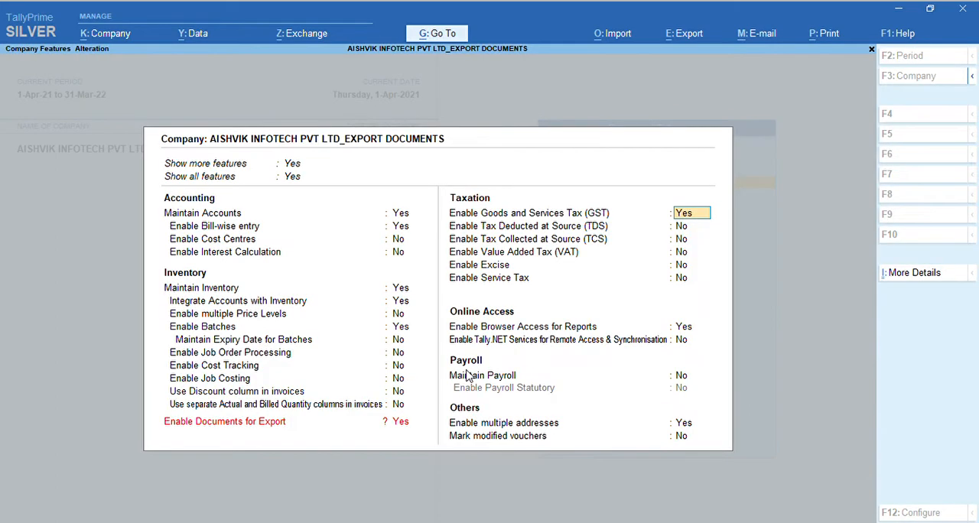
pyautogui.hotkey('ctrl', 'a')
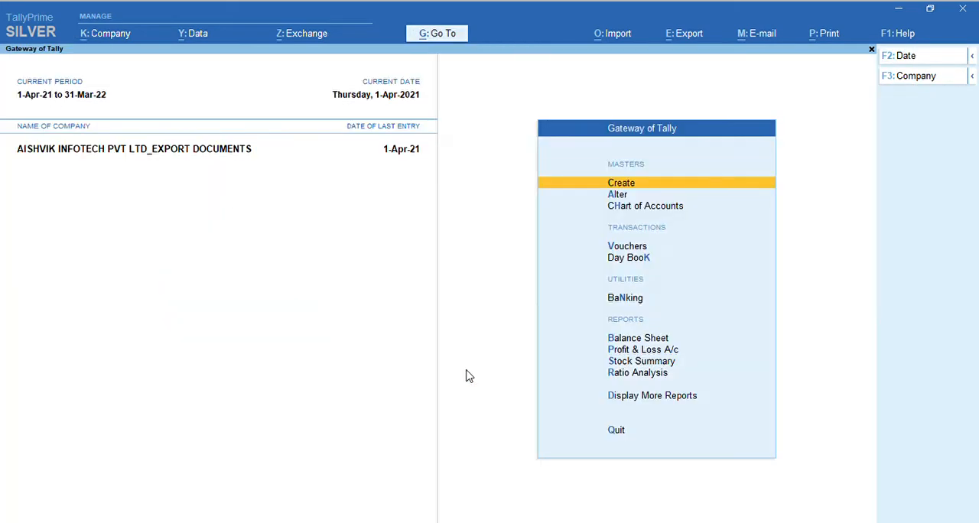
# - Open the EXPORT SALES voucher type for alteration
pyautogui.press('a')
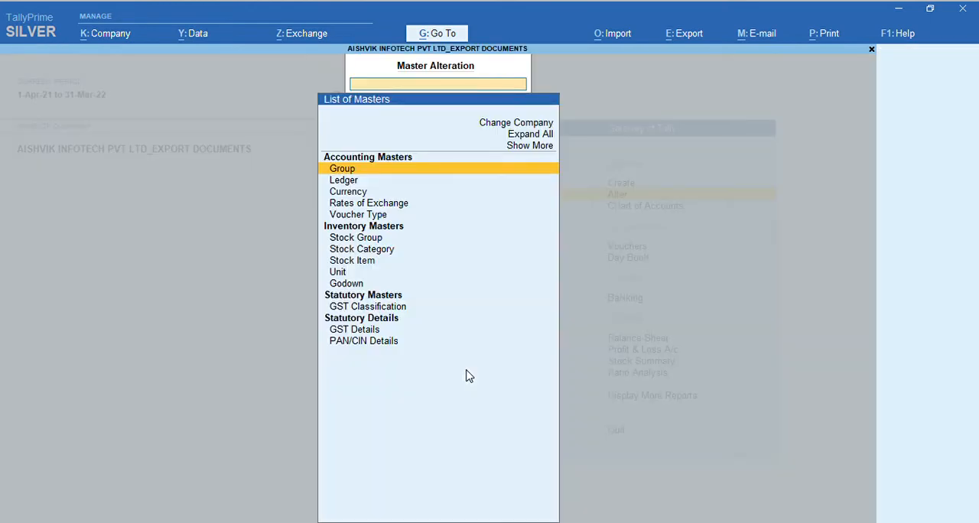
pyautogui.press('Down')
pyautogui.press('Down')
pyautogui.press('Down')
pyautogui.press('Down')
pyautogui.press('Return')
pyautogui.press('Down')
pyautogui.press('Down')
pyautogui.press('Down')
pyautogui.press('Down')
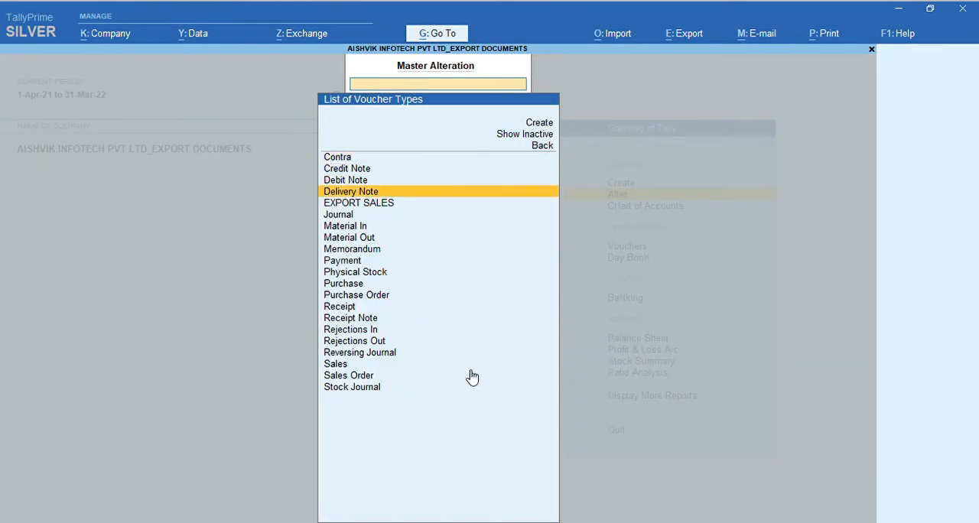
pyautogui.press('Return')
pyautogui.press('Return')
pyautogui.press('Return')
pyautogui.press('Return')
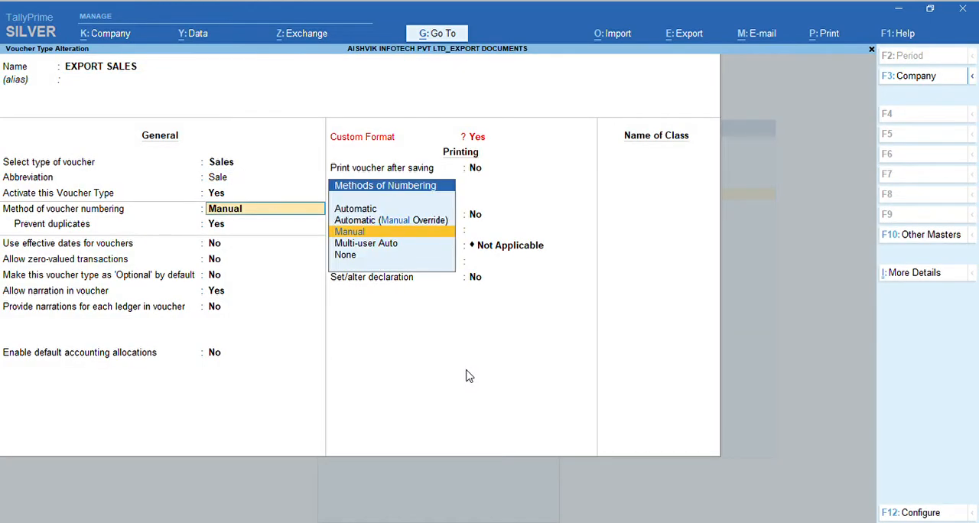
# - Review the voucher type's general and printing settings, including the available numbering methods, keeping Manual numbering
pyautogui.press('Up')
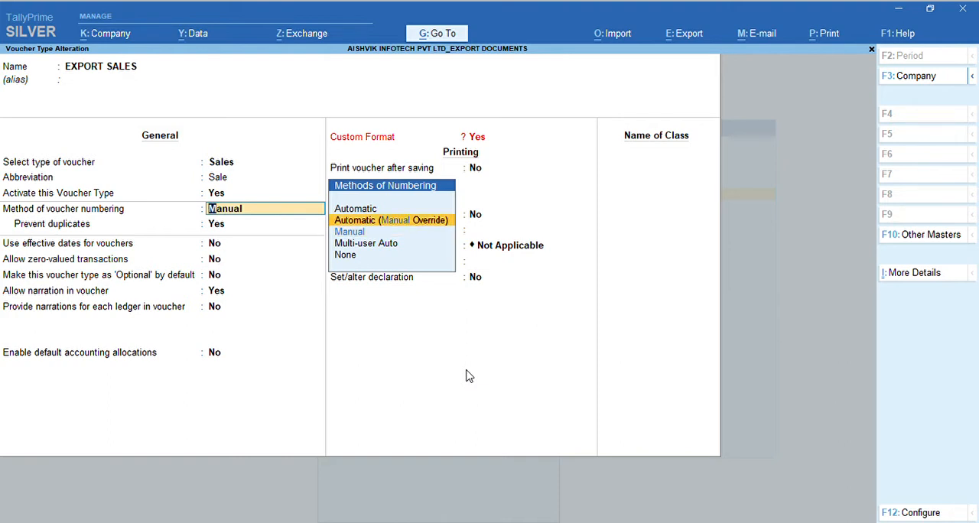
pyautogui.press('BackSpace')
pyautogui.press('BackSpace')
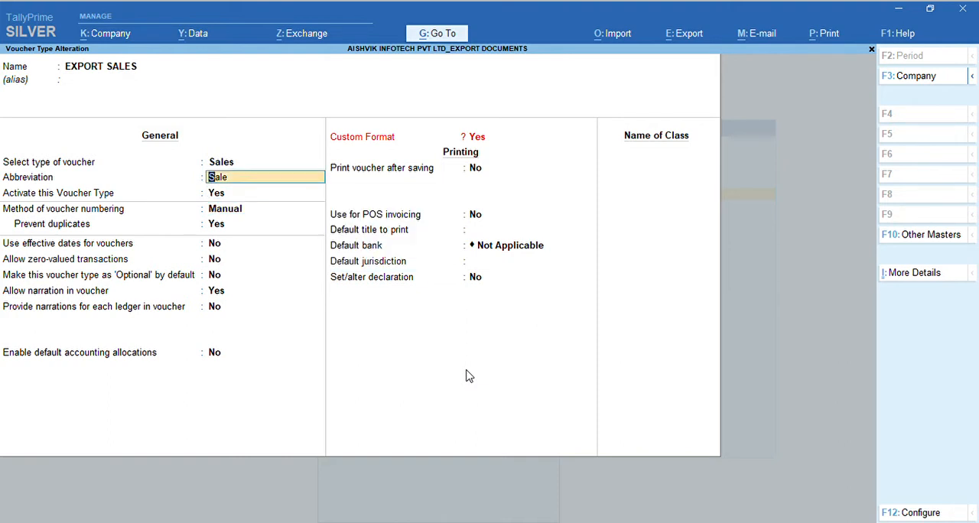
pyautogui.press('Return')
pyautogui.press('Return')
pyautogui.press('Return')
pyautogui.press('Return')
pyautogui.press('Return')
pyautogui.press('Return')
pyautogui.press('Return')
pyautogui.press('Return')
pyautogui.press('Return')
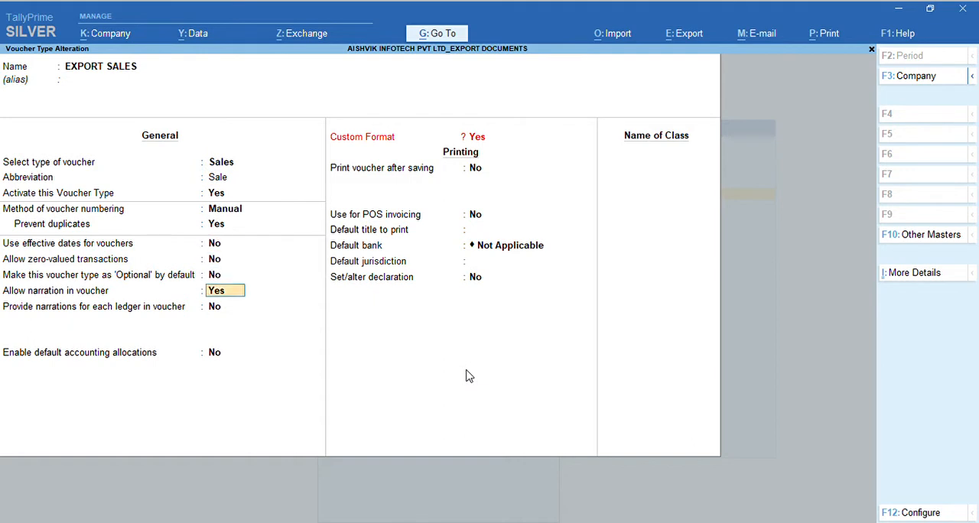
pyautogui.press('Return')
pyautogui.press('Return')
pyautogui.press('Return')
pyautogui.press('Return')
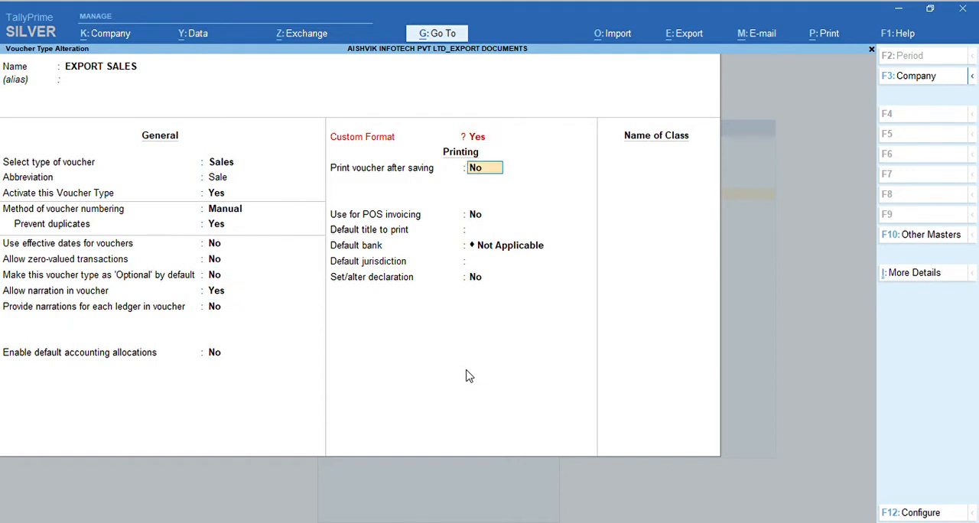
pyautogui.press('Return')
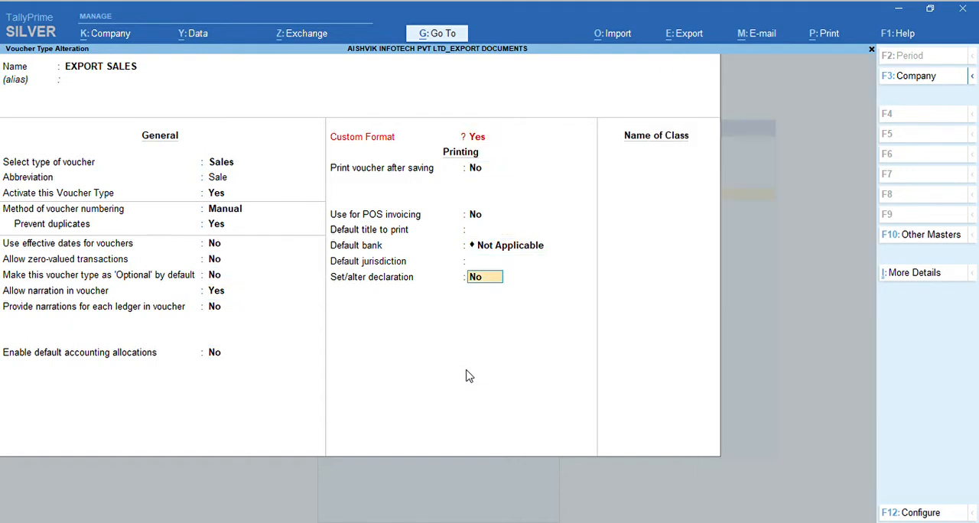
# - Set the declaration option to Yes for the EXPORT SALES voucher type, save it and return to the gateway
pyautogui.write('y')
pyautogui.press('Return')
pyautogui.press('Return')
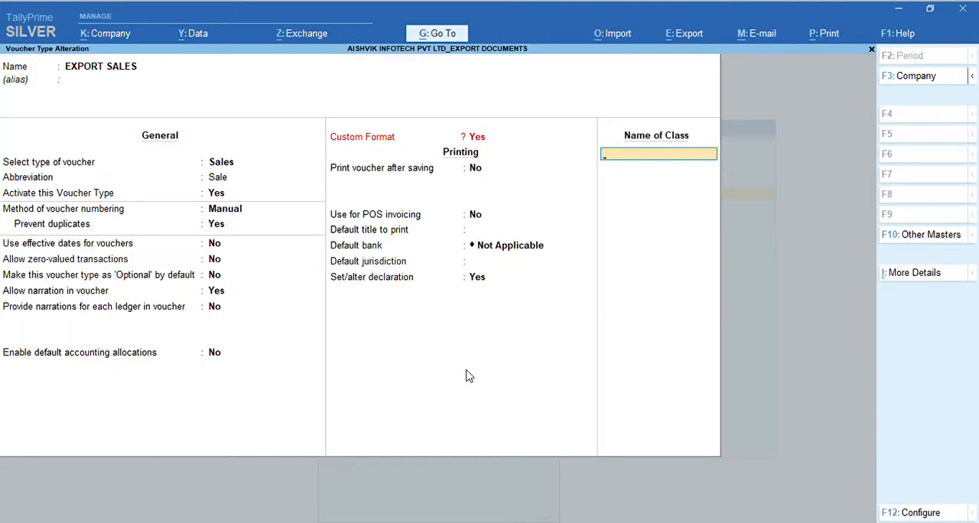
pyautogui.press('Return')
pyautogui.press('y')
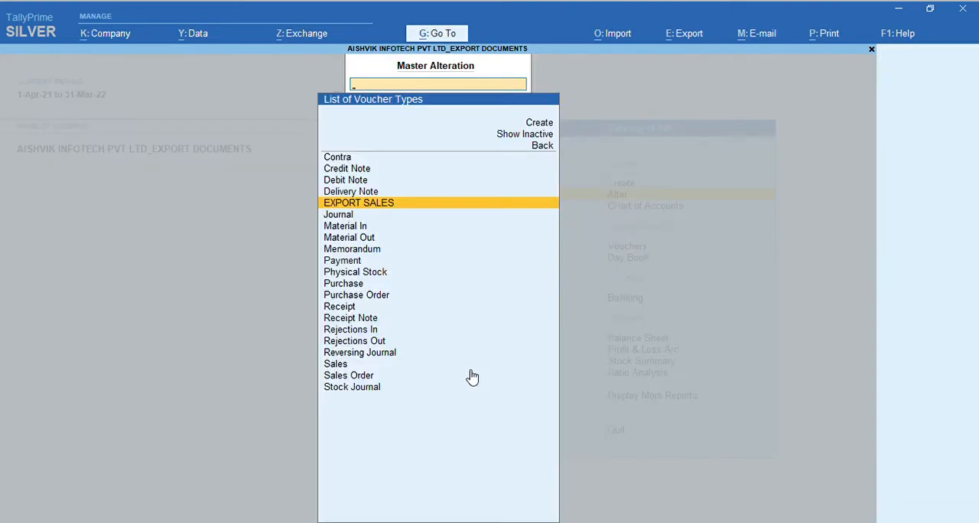
pyautogui.press('Escape')
pyautogui.press('Escape')
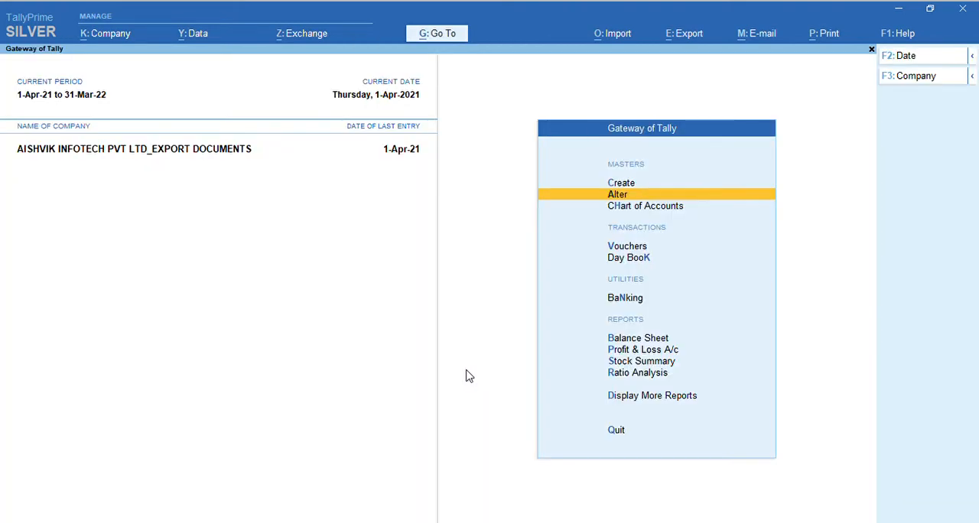
# - Start a new voucher entry and choose EXPORT SALES as the sales voucher type
pyautogui.press('v')
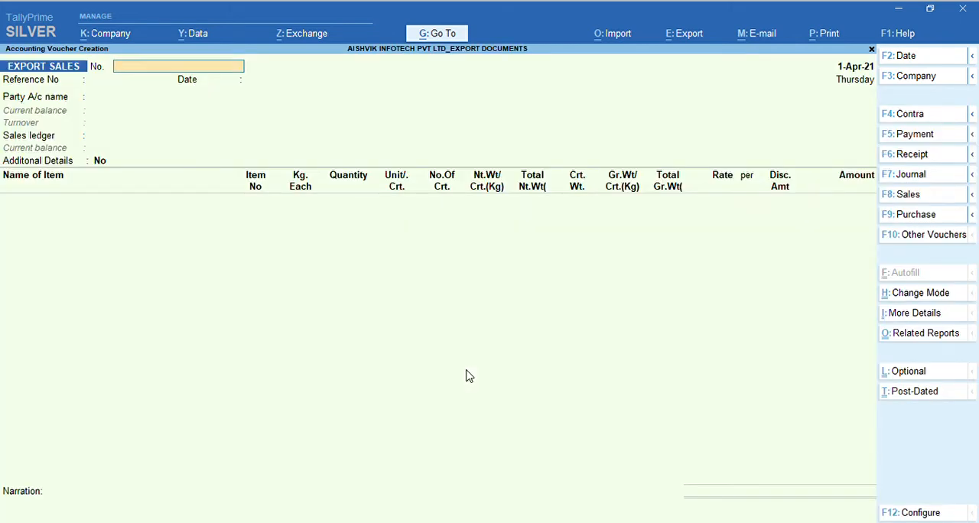
pyautogui.press('F8')
pyautogui.press('Down')
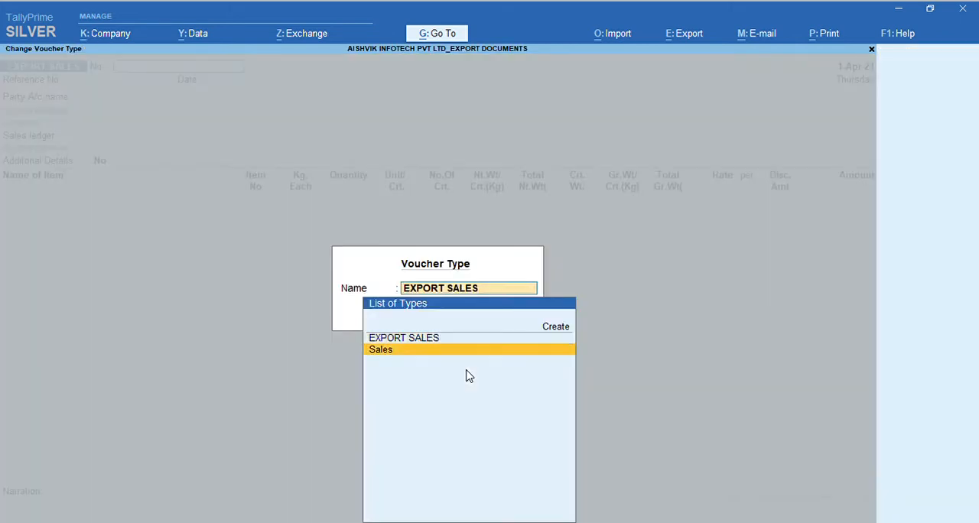
pyautogui.press('Up')
pyautogui.press('Down')
pyautogui.press('Up')
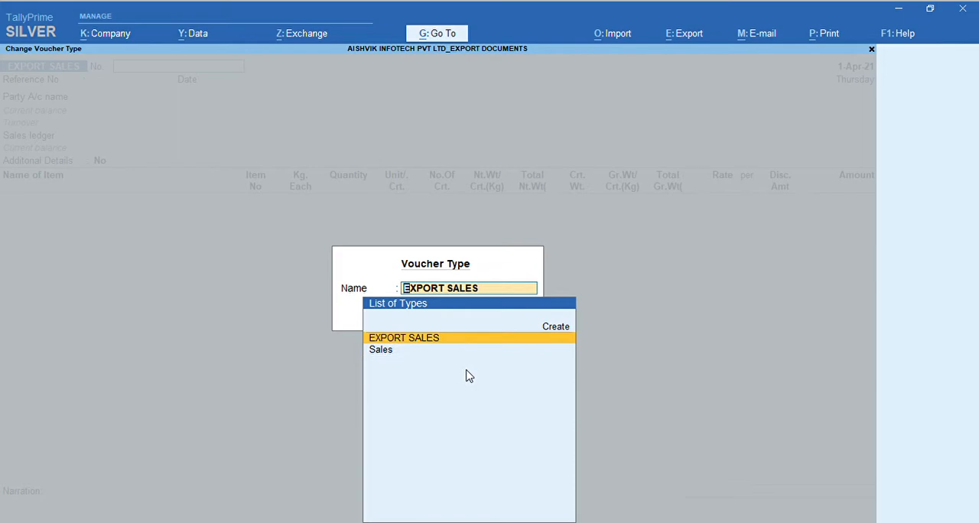
pyautogui.press('Return')
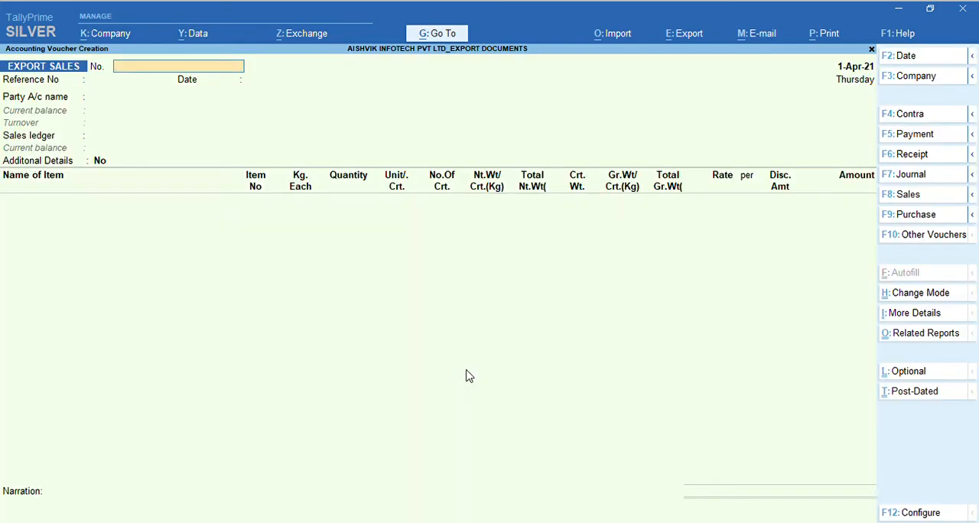
# - Open the previous export sales voucher and bring up its party details
pyautogui.press('pageup')
pyautogui.press('Return')
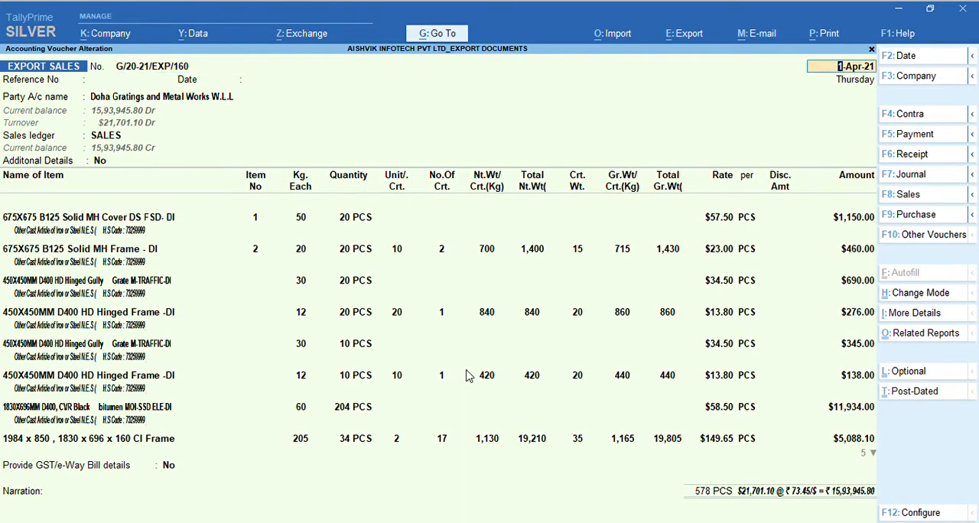
pyautogui.press('Return')
pyautogui.press('Return')
pyautogui.press('Return')
# - Go through the voucher's dispatch details and order references up to the mode and terms of payment
pyautogui.press('Return')
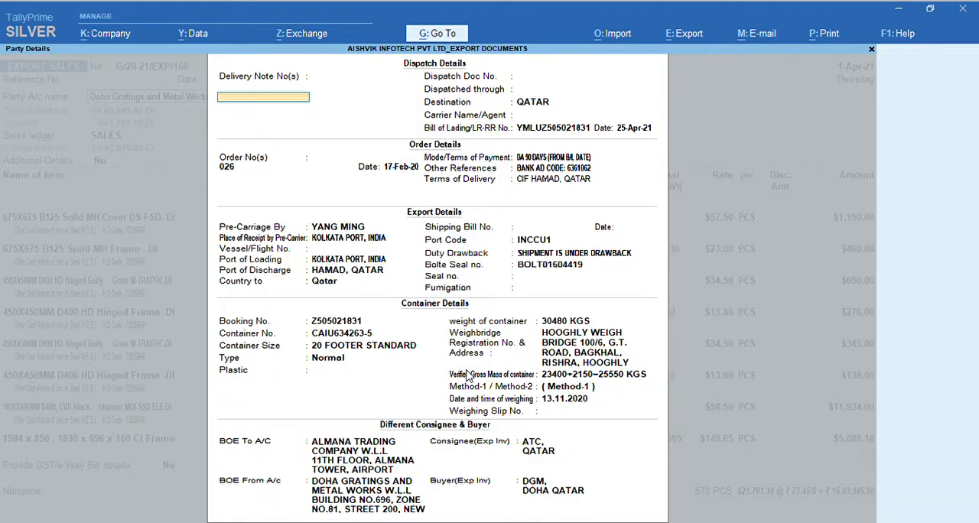
pyautogui.press('Return')
pyautogui.press('Return')
pyautogui.press('Return')
pyautogui.press('Return')
pyautogui.press('Return')
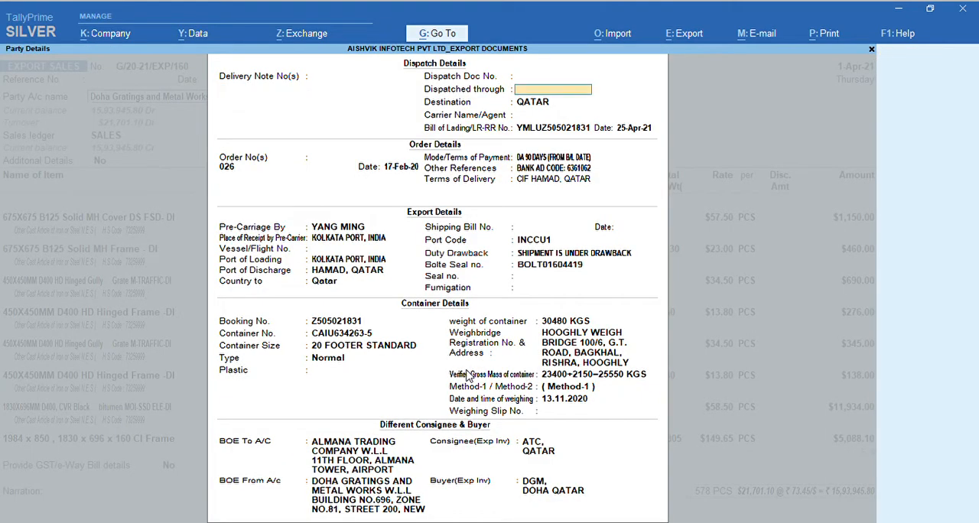
pyautogui.press('Return')
pyautogui.press('Return')
pyautogui.press('Return')
pyautogui.press('Return')
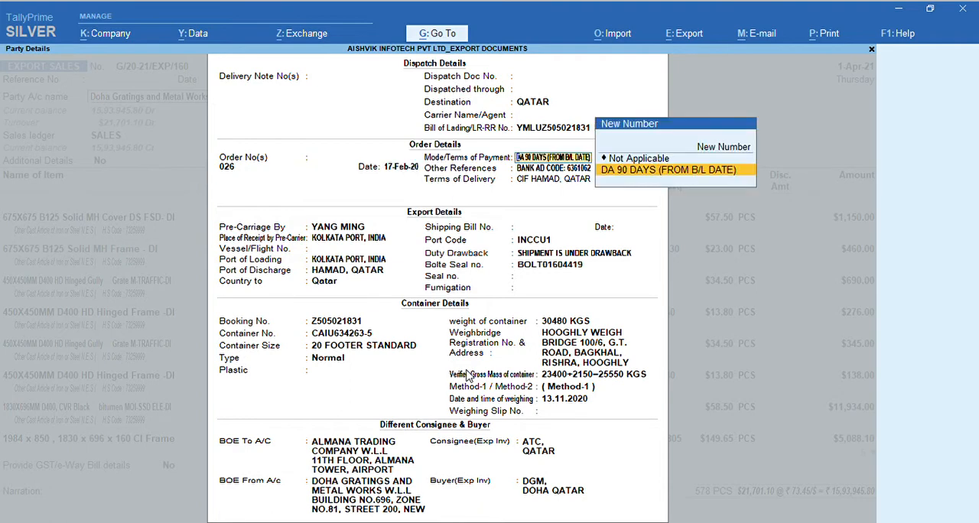
# - Check the payment terms choices, keep DA 90 DAYS (FROM B/L DATE) and continue through the terms of delivery
pyautogui.press('Up')
pyautogui.press('Up')
pyautogui.press('Down')
pyautogui.press('Down')
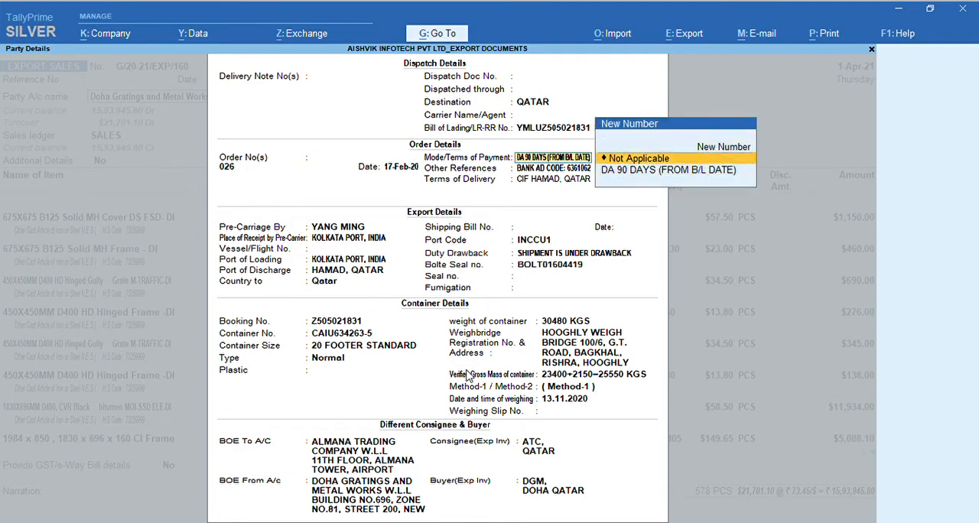
pyautogui.press('Return')
pyautogui.press('Return')
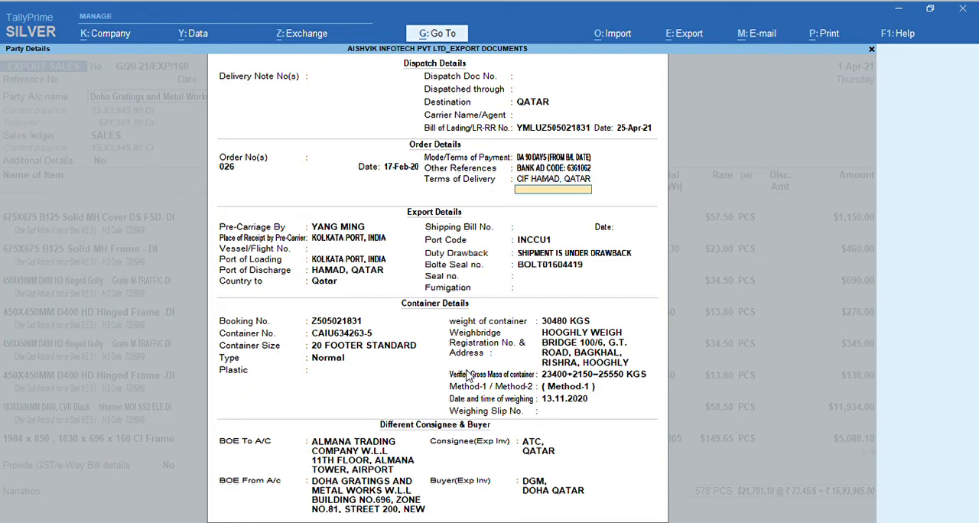
# - Review the export details, from pre-carriage, ports and destination country to port code, duty drawback, seal and fumigation
pyautogui.press('Return')
pyautogui.press('Return')
pyautogui.press('Return')
pyautogui.press('Return')
pyautogui.press('Return')
pyautogui.press('Return')
pyautogui.press('Return')
pyautogui.press('Return')
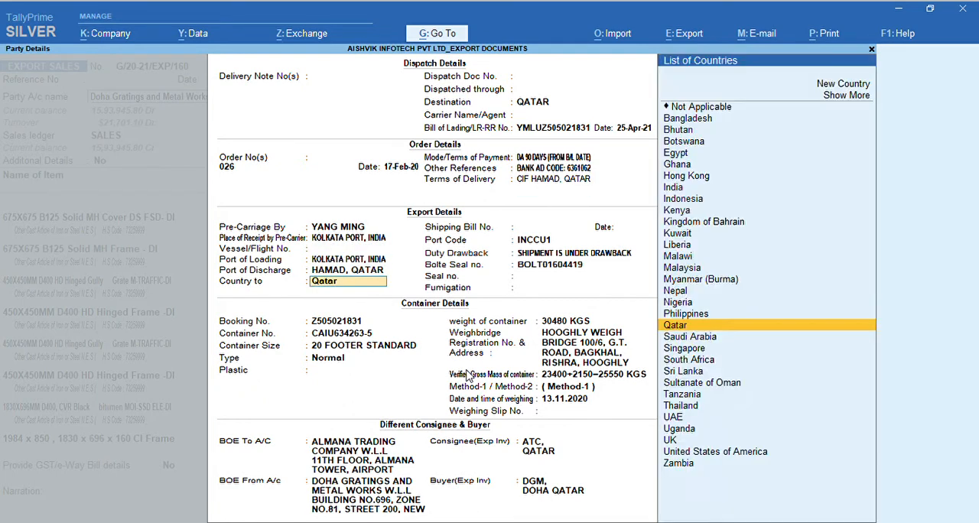
pyautogui.press('Return')
pyautogui.press('Return')
pyautogui.press('Return')
pyautogui.press('Return')
pyautogui.press('Return')
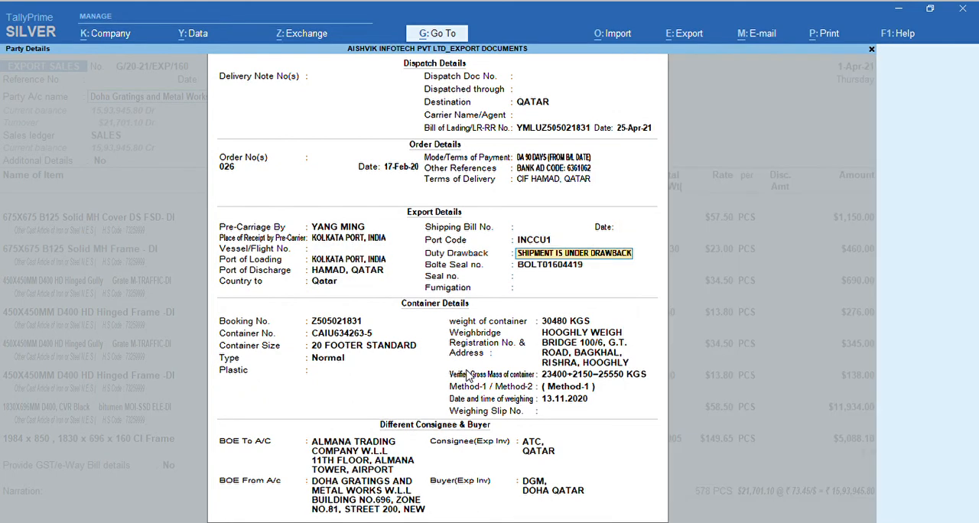
# - Go through the container details, from booking number and container size to weighbridge address, gross mass, weighing date and slip number
pyautogui.press('Return')
pyautogui.press('Return')
pyautogui.press('Return')
pyautogui.press('Return')
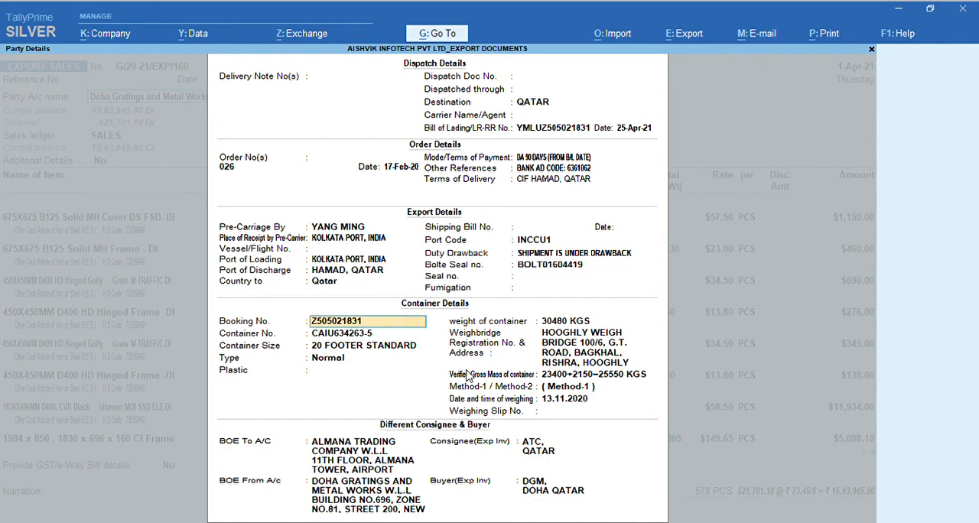
pyautogui.press('Return')
pyautogui.press('Return')
pyautogui.press('Return')
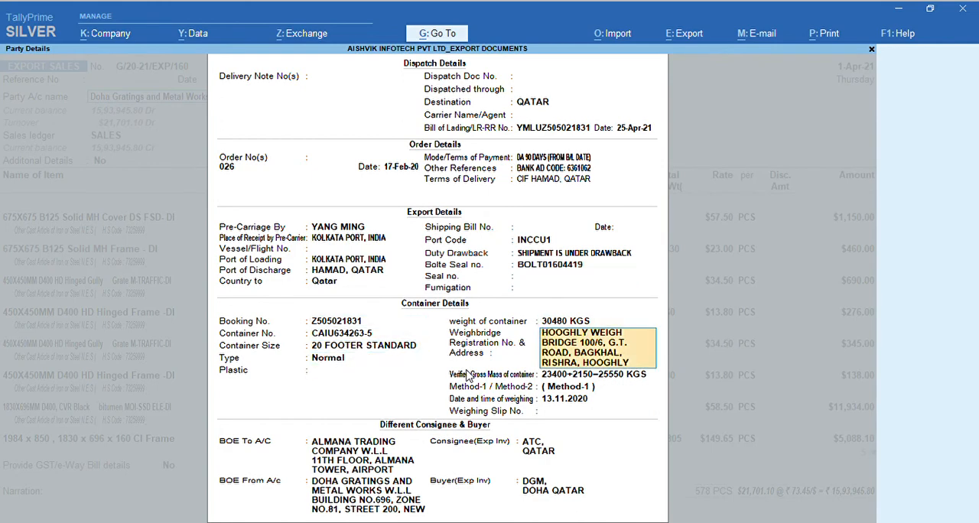
pyautogui.press('Return')
pyautogui.press('Return')
pyautogui.press('Return')
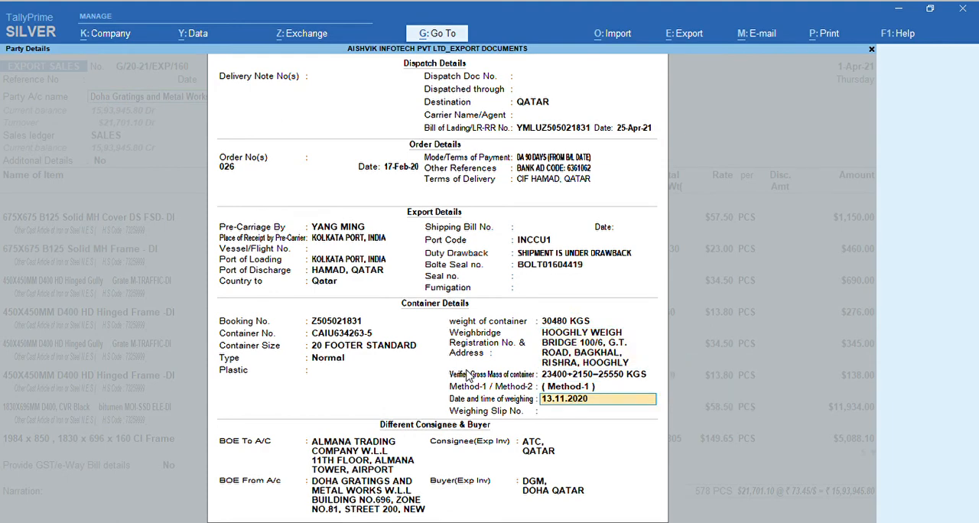
pyautogui.press('Return')
pyautogui.press('Return')
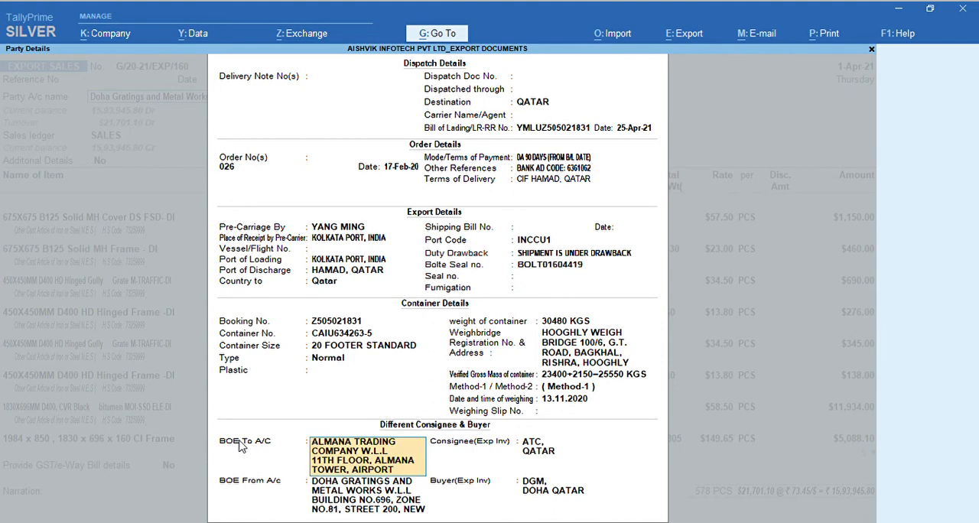
# - Review the bill-of-exchange accounts and the different consignee and buyer for the export invoice
pyautogui.press('Return')
pyautogui.press('Return')
pyautogui.press('Return')
pyautogui.press('Return')
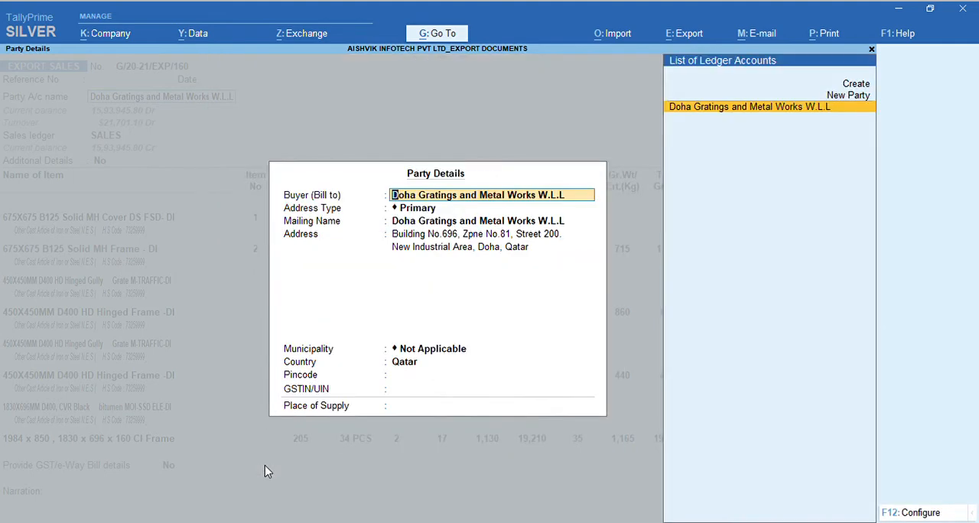
# - Keep Doha Gratings and Metal Works W.L.L as the buyer, with municipality Not Applicable, and accept the party details
pyautogui.press('Return')
pyautogui.press('Return')
pyautogui.press('Return')
pyautogui.press('Return')
pyautogui.press('Return')
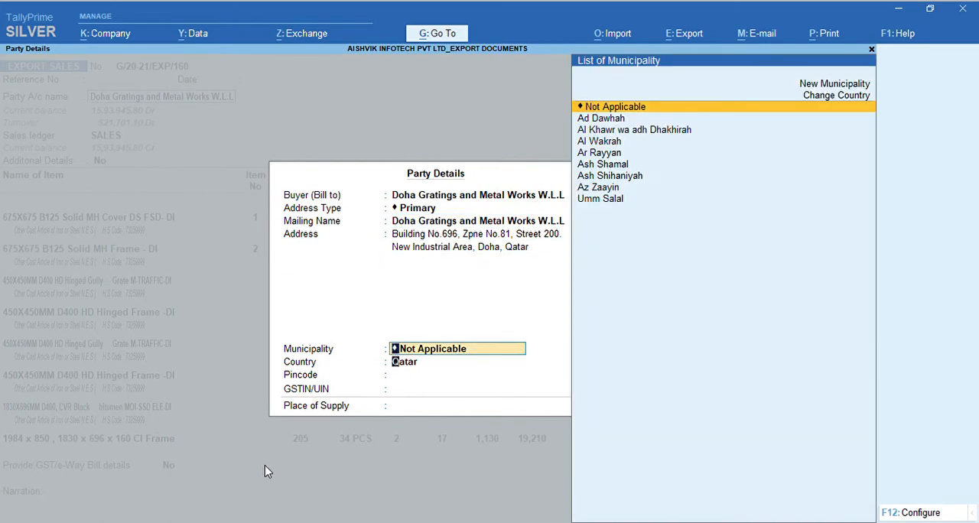
pyautogui.press('Return')
pyautogui.press('Return')
pyautogui.press('Return')
pyautogui.press('Return')
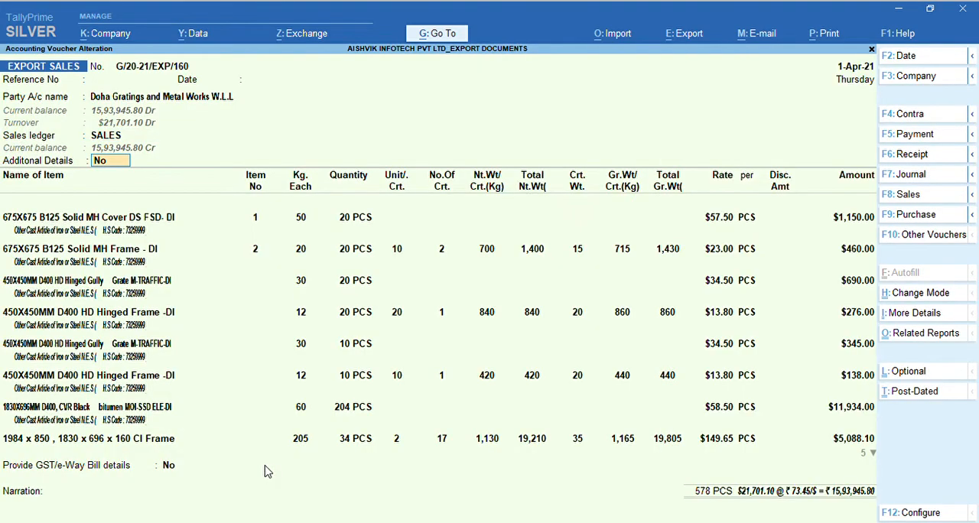
# - Set Additional Details to Yes and go through the crates, marks, goods description, origin criteria, manufacturer and additional declaration
pyautogui.press('BackSpace')
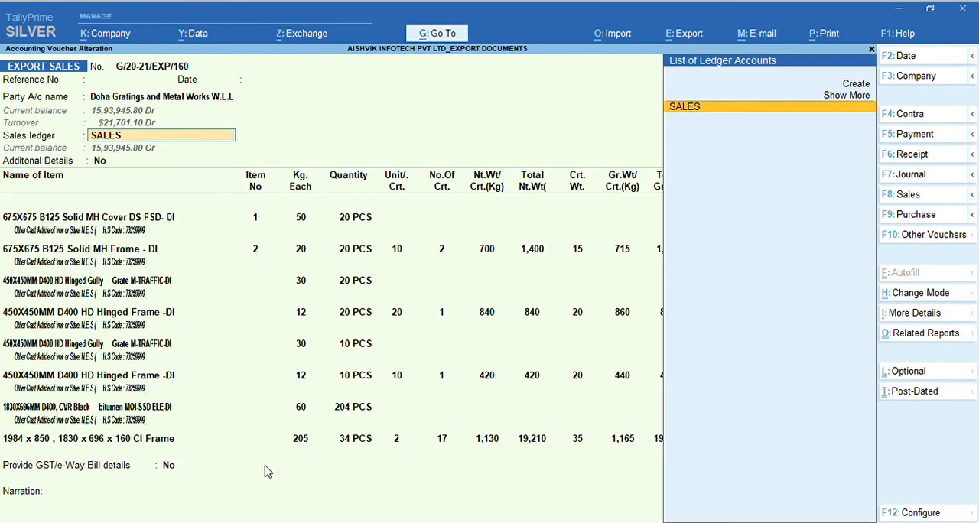
pyautogui.press('Return')
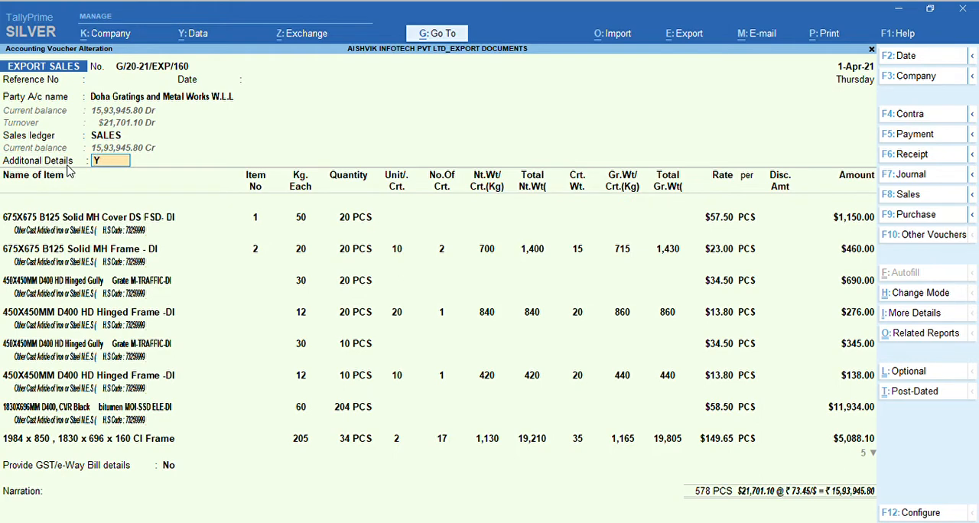
pyautogui.press('Return')
pyautogui.press('Return')
pyautogui.press('Return')
pyautogui.press('Return')
pyautogui.press('Return')
pyautogui.press('Return')
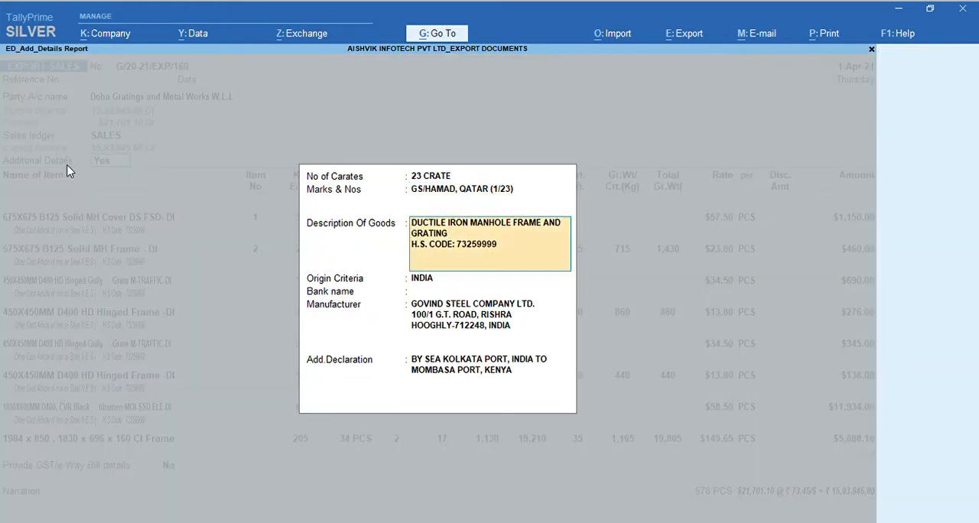
# - Go through the item allocation of the 675X675 B125 Solid MH Cover, keeping its order, quantity, rate and unit, and end the list
pyautogui.press('Return')
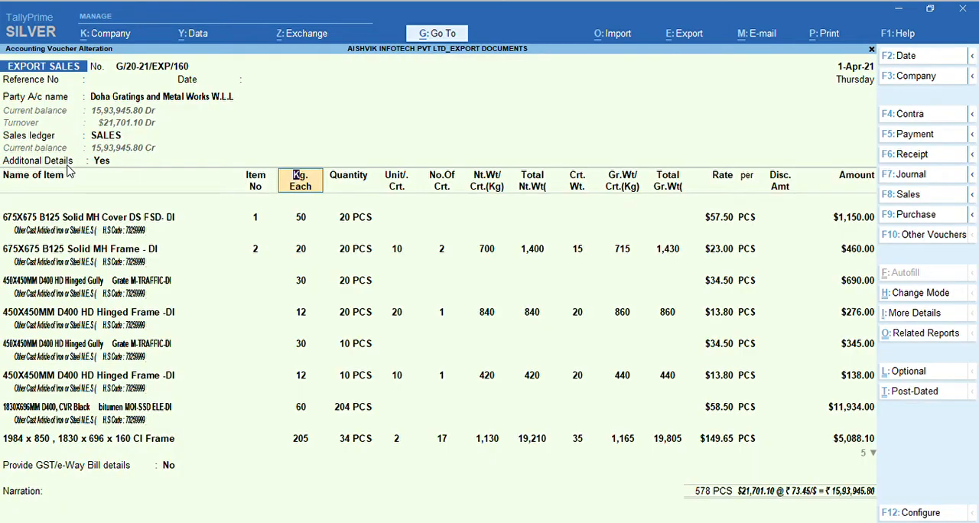
pyautogui.press('Return')
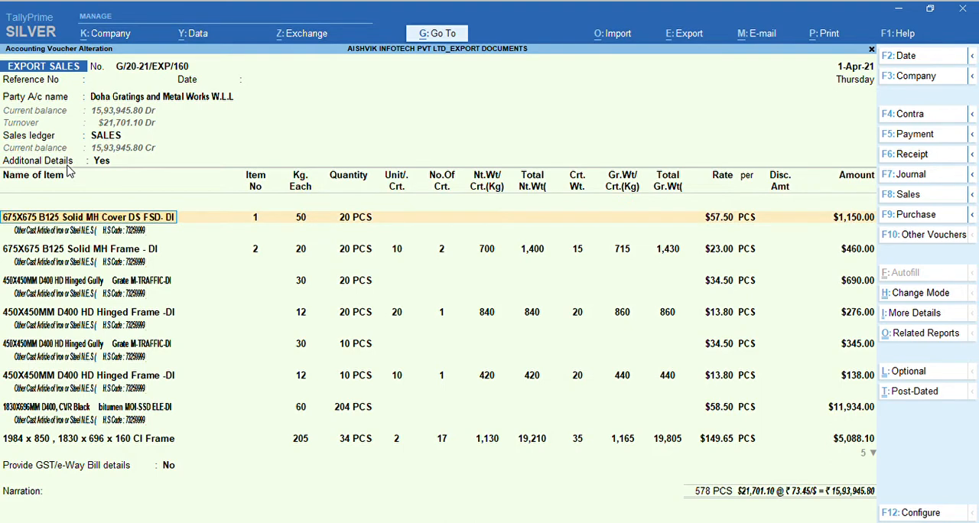
pyautogui.press('Return')
pyautogui.press('Return')
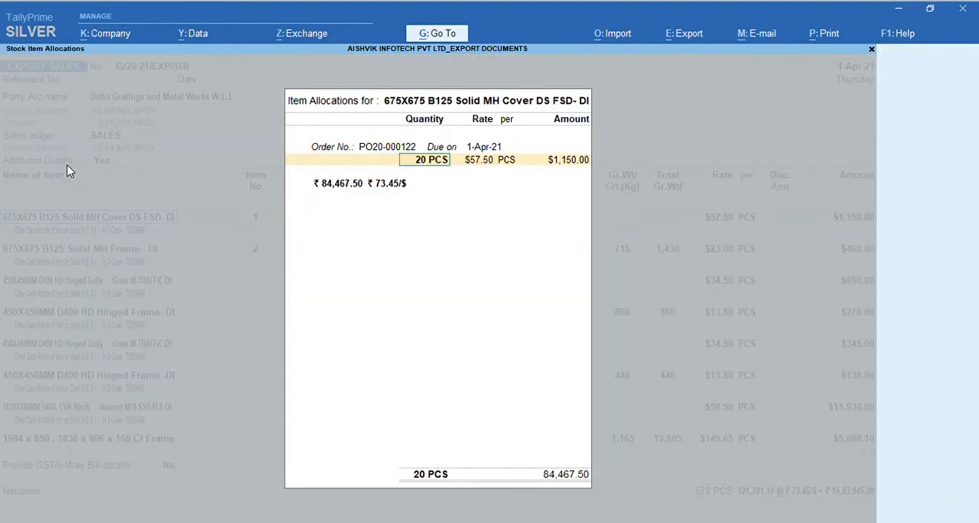
pyautogui.press('Return')
pyautogui.press('Return')
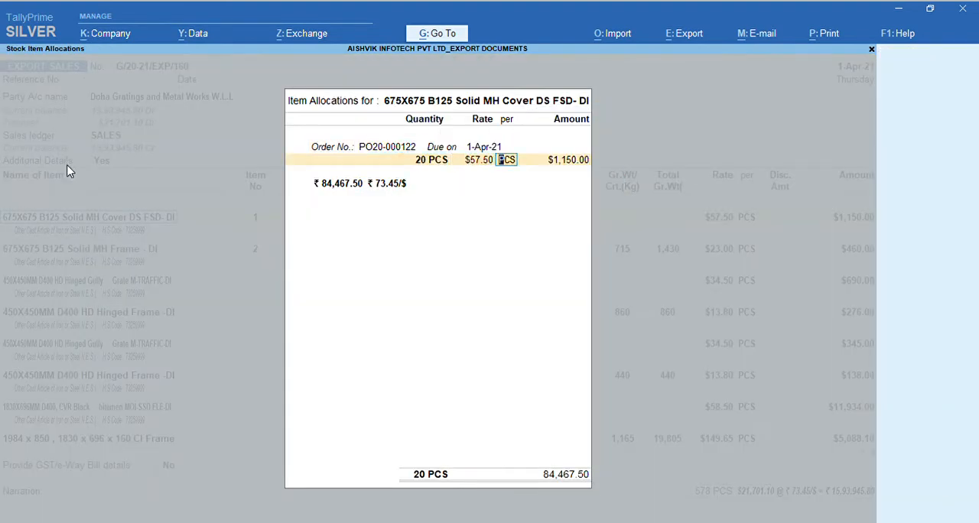
pyautogui.press('Return')
pyautogui.press('Return')
pyautogui.press('Return')
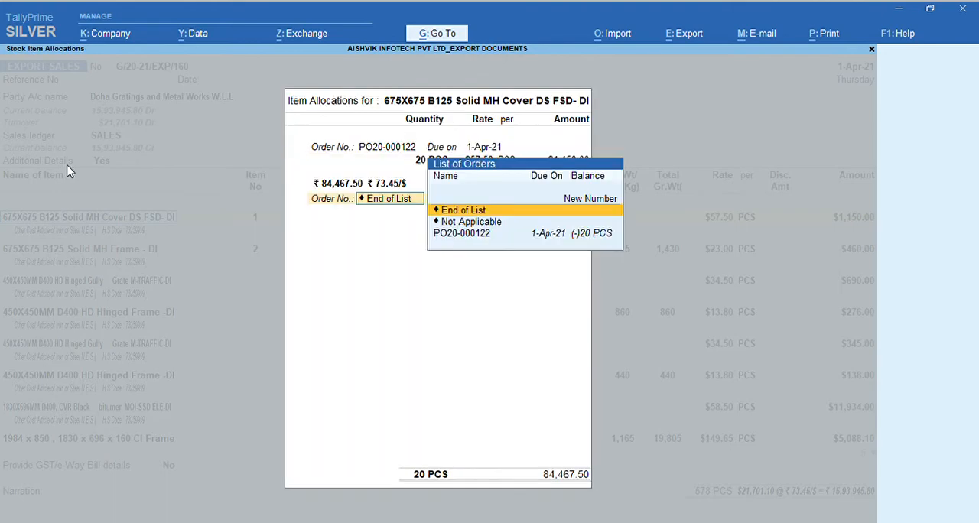
pyautogui.press('Return')
pyautogui.press('Return')
# - Review the crate and weight columns, amount and description line of the 675X675 B125 Solid MH Cover
pyautogui.press('Return')
pyautogui.press('Return')
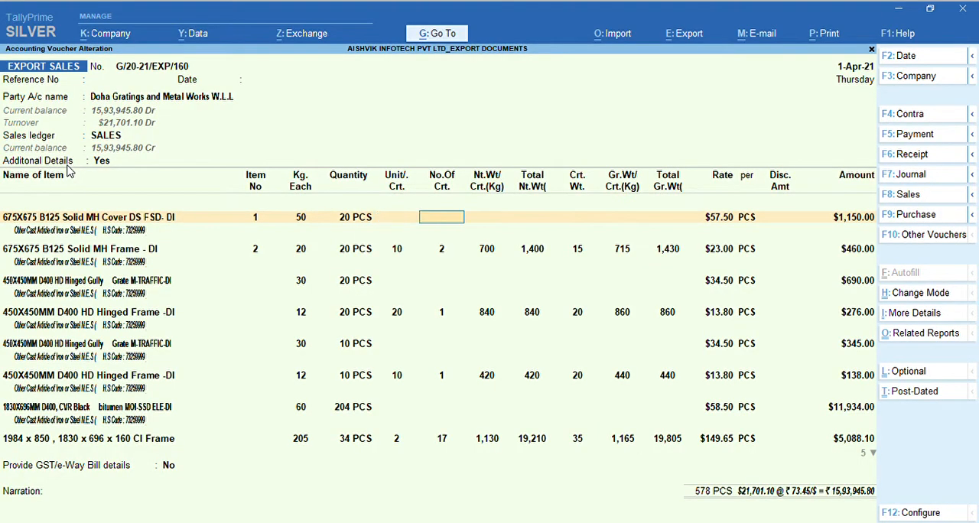
pyautogui.press('Return')
pyautogui.press('Return')
pyautogui.press('Return')
pyautogui.press('Return')
pyautogui.press('Return')
# - Go through the item allocation of the 675X675 B125 Solid MH Frame, keeping the exchange rate of ₹ 73.45/$
pyautogui.press('Return')
pyautogui.press('Return')
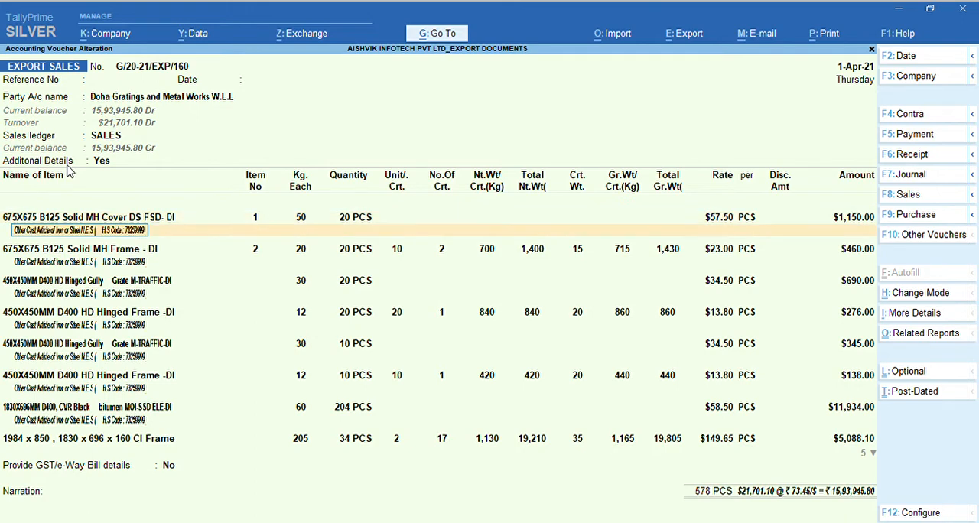
pyautogui.press('Return')
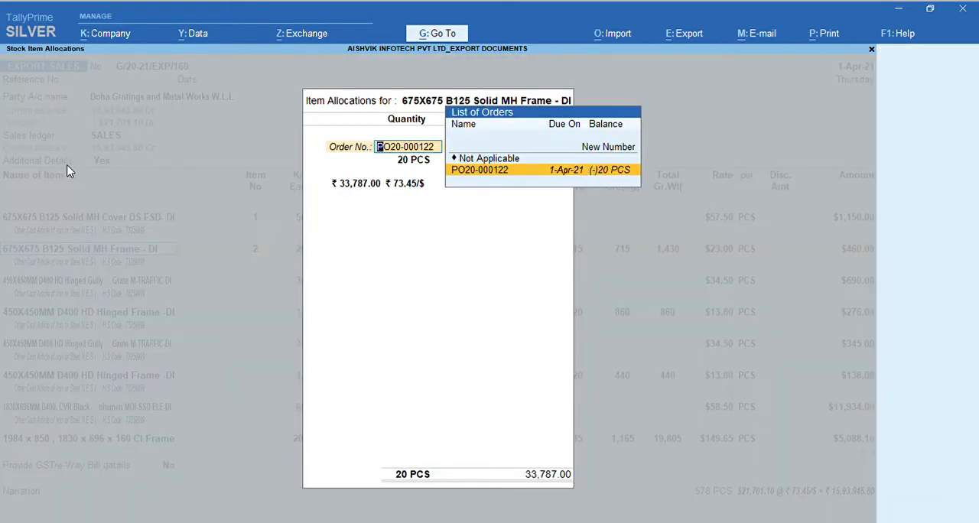
pyautogui.press('Return')
pyautogui.press('Return')
pyautogui.press('Return')
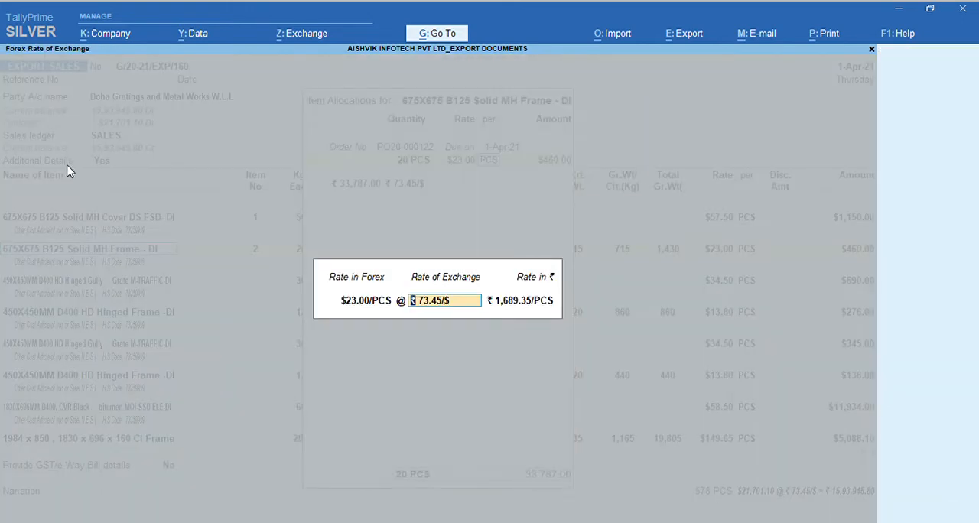
pyautogui.press('Return')
pyautogui.press('Return')
# - Review the 675X675 B125 Solid MH Frame's item number, kg each, crates, crate weight and amount
pyautogui.press('Return')
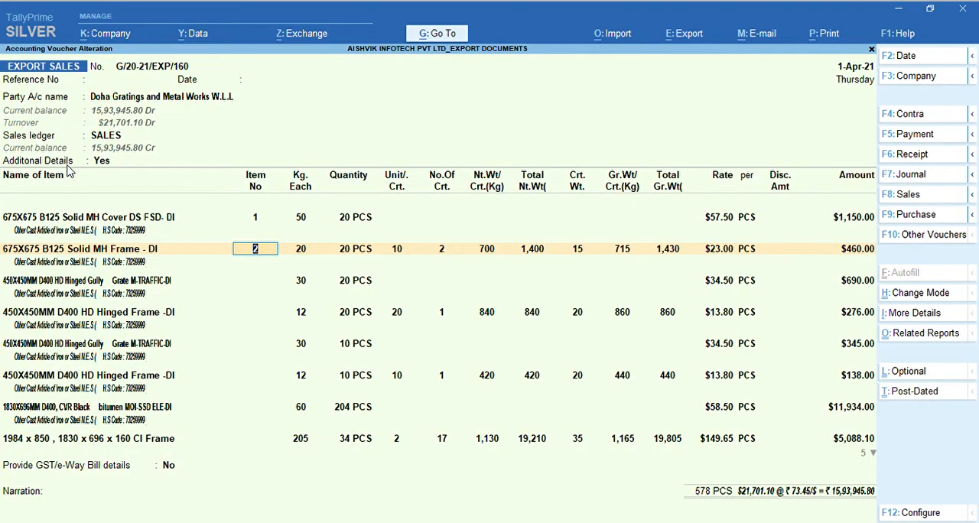
pyautogui.press('Return')
pyautogui.press('Return')
pyautogui.press('Return')
pyautogui.press('Return')
pyautogui.press('Return')
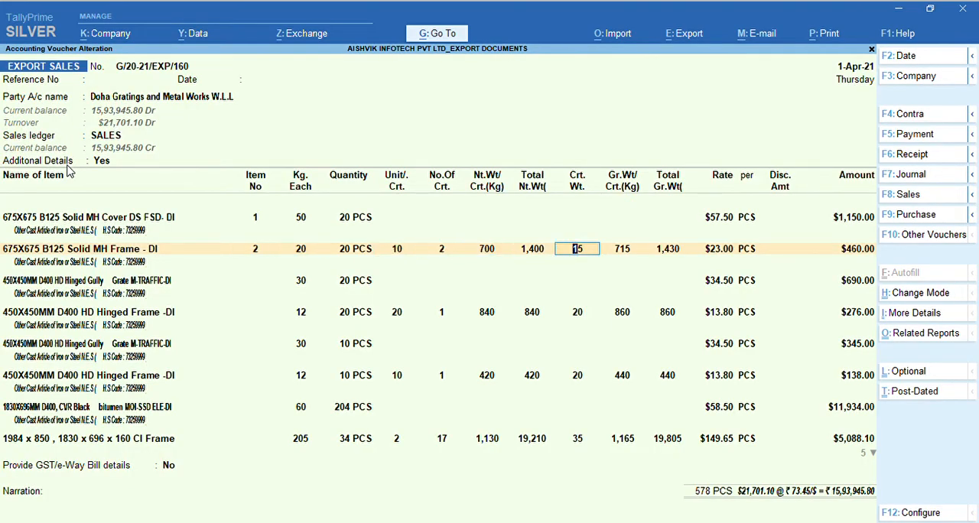
pyautogui.press('Return')
pyautogui.press('Return')
pyautogui.press('Return')
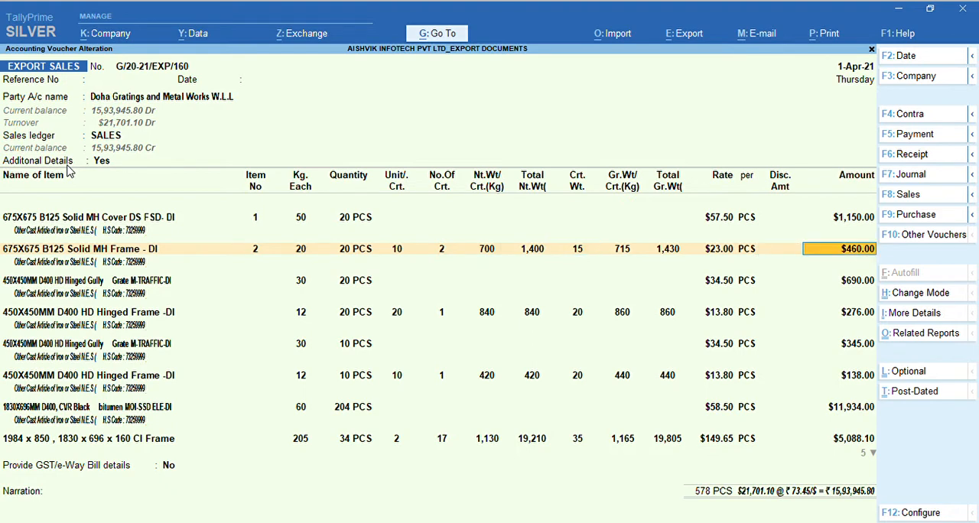
# - Check the order allocation and the crate and weight columns of the first 450X450MM D400 HD Hinged Gully Grate
pyautogui.press('Return')
pyautogui.press('Return')
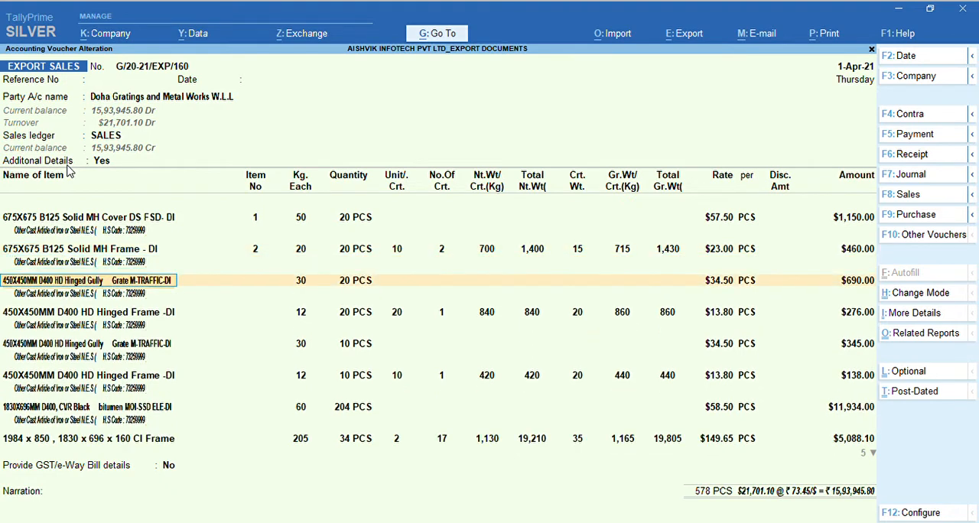
pyautogui.press('Return')
pyautogui.press('Return')
pyautogui.press('Return')
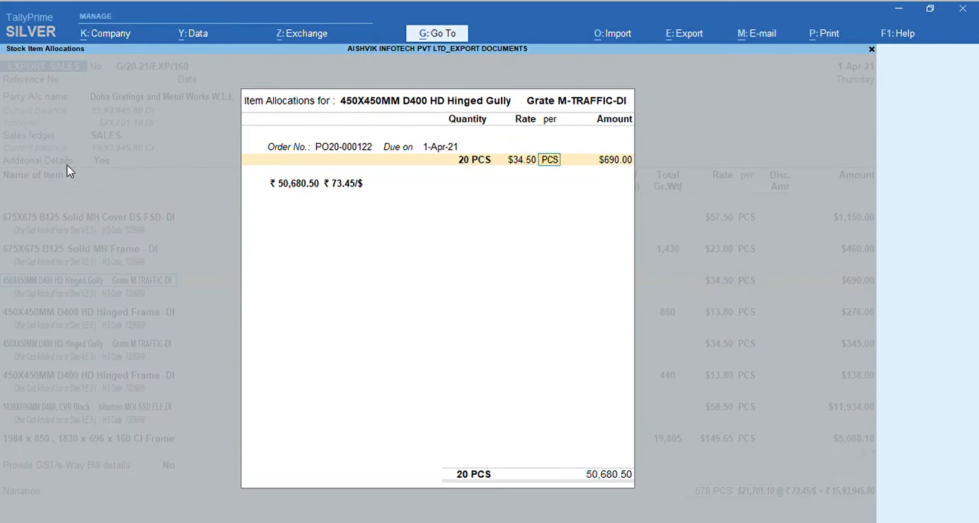
pyautogui.press('Return')
pyautogui.press('Return')
pyautogui.press('Return')
pyautogui.press('Return')
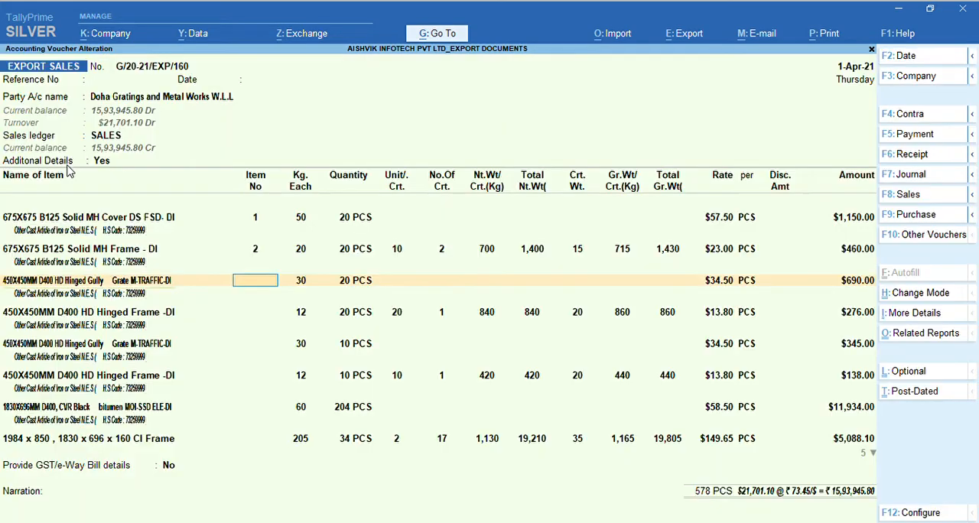
pyautogui.press('Return')
pyautogui.press('Return')
pyautogui.press('Return')
pyautogui.press('Return')
pyautogui.press('Return')
pyautogui.press('Return')
pyautogui.press('Return')
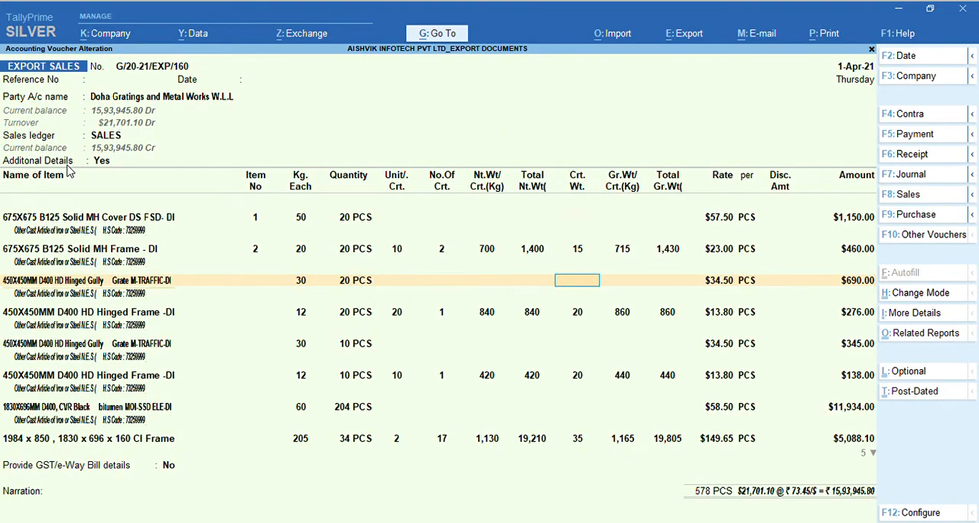
pyautogui.press('Return')
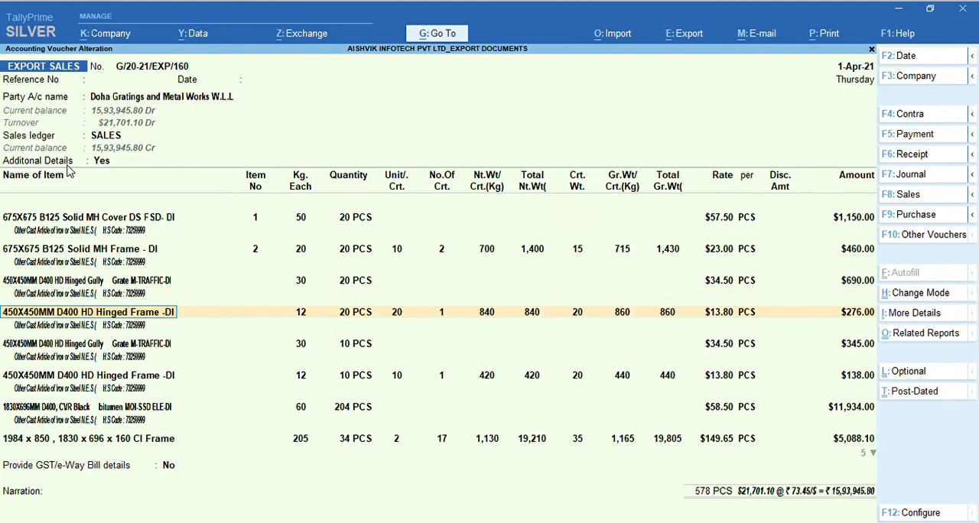
# - Go through the item allocation of the first 450X450MM D400 HD Hinged Frame, keeping the exchange rate of ₹ 73.45/$
pyautogui.press('Return')
pyautogui.press('Return')
pyautogui.press('Return')
pyautogui.press('Return')
pyautogui.press('Return')
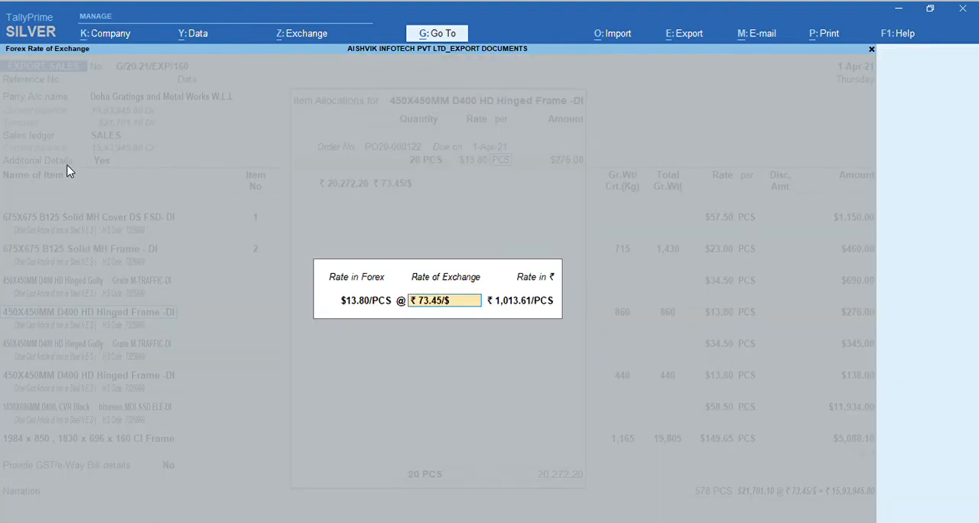
pyautogui.press('Return')
pyautogui.press('Return')
# - Review the units per crate, weights and amount of the first 450X450MM D400 HD Hinged Frame and continue to the following item
pyautogui.press('Return')
pyautogui.press('Return')
pyautogui.press('Return')
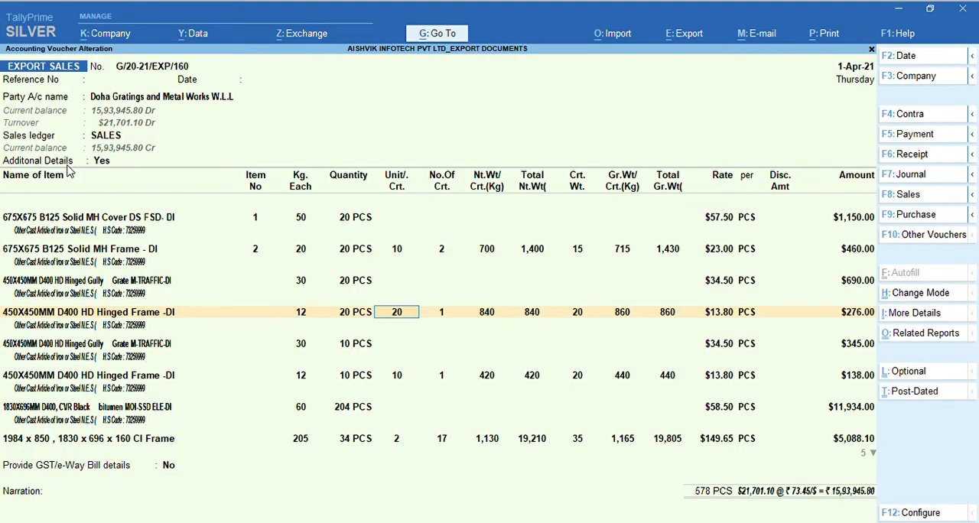
pyautogui.press('Return')
pyautogui.press('Return')
pyautogui.press('Return')
pyautogui.press('Return')
pyautogui.press('Return')
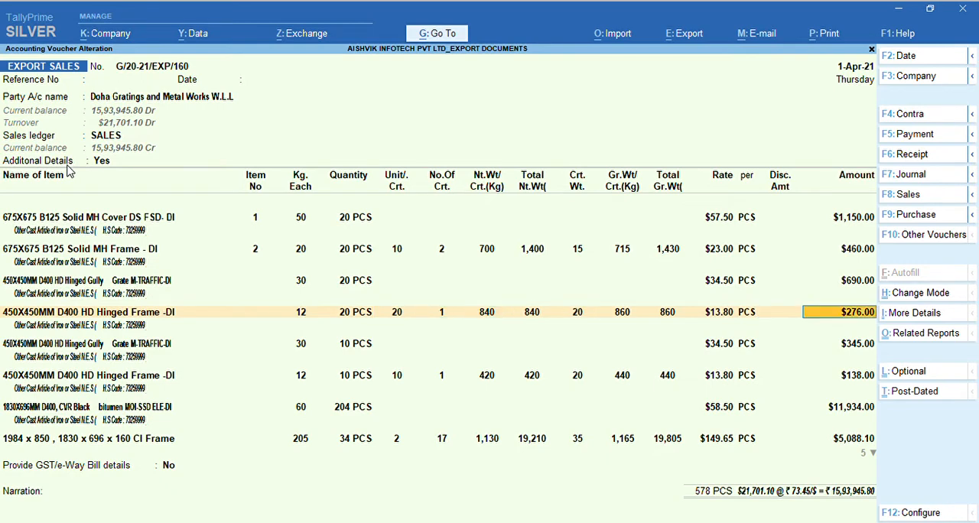
pyautogui.press('Return')
pyautogui.press('Return')
pyautogui.press('Return')
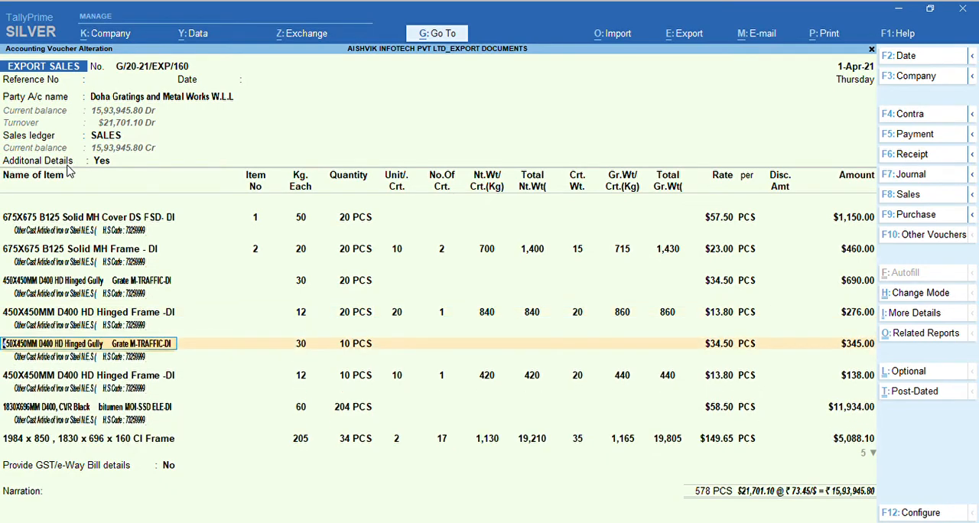
# - Save the export sales voucher, answer the e-Way Bill generation question and reopen the saved voucher
pyautogui.press('ctrl')
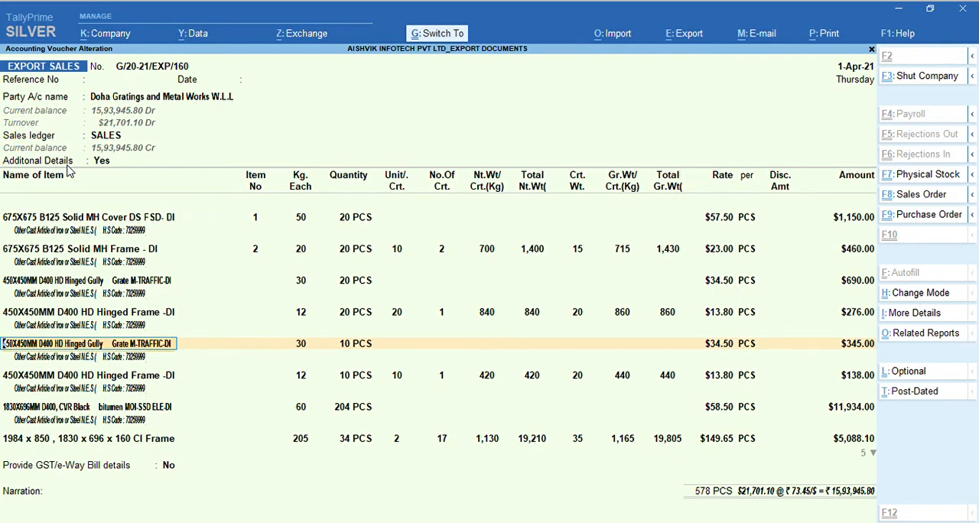
pyautogui.hotkey('ctrl', 'a')
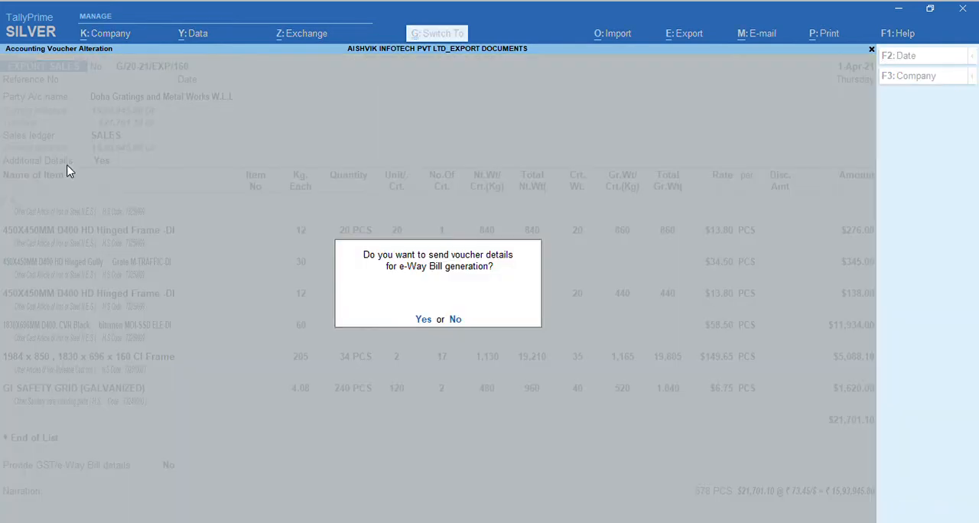
pyautogui.press('Return')
pyautogui.press('Return')
pyautogui.press('pageup')
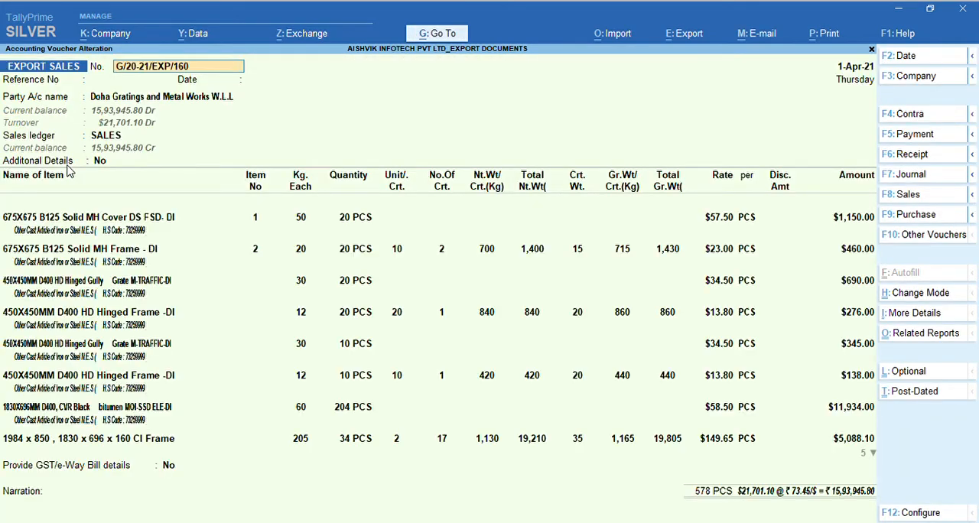
# - Open the print preview of the export sales voucher and enlarge its Bill of Exchange page
pyautogui.press('ctrl')
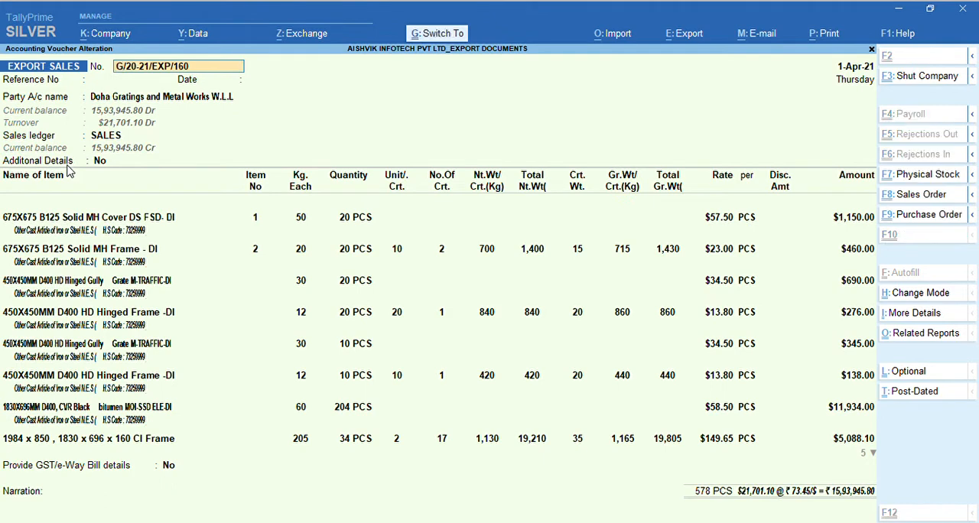
pyautogui.hotkey('ctrl', 'p')
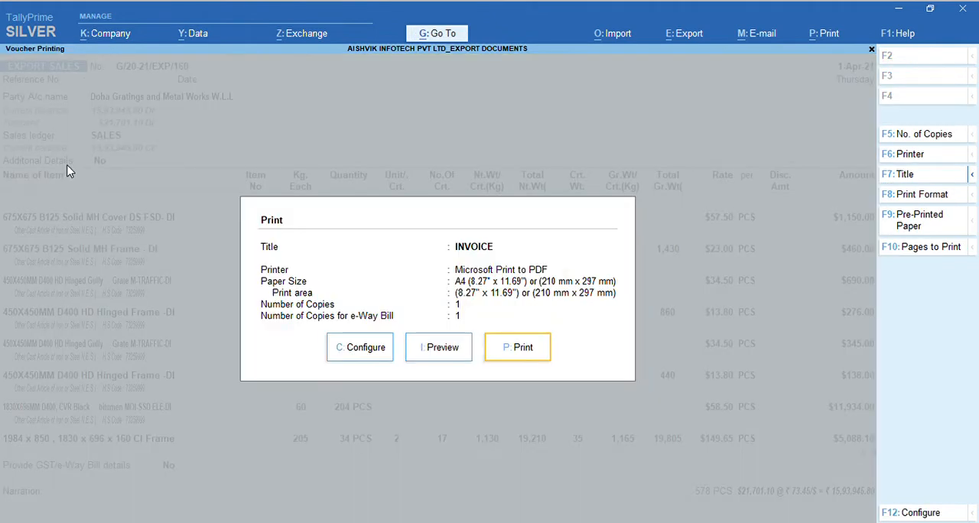
pyautogui.press('i')
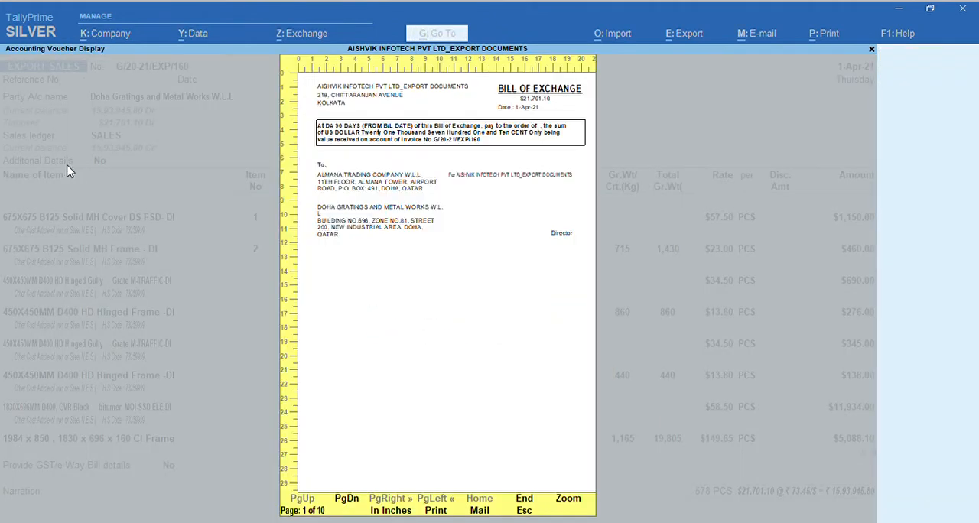
pyautogui.hotkey('alt', 'z')
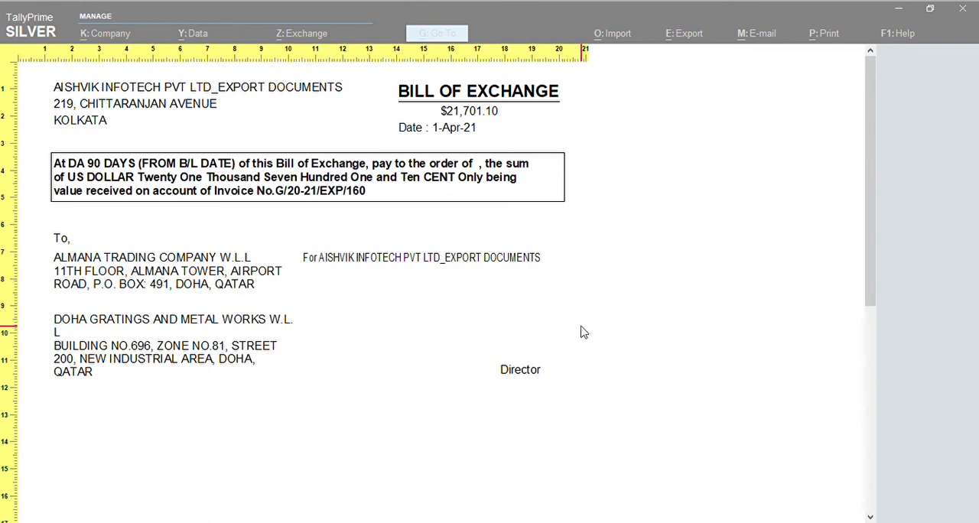
# - Examine the non-preferential Certificate of Origin, from the consignment details down to the manufacturer and the exporter's declaration
pyautogui.press('pagedown')
pyautogui.press('pagedown')
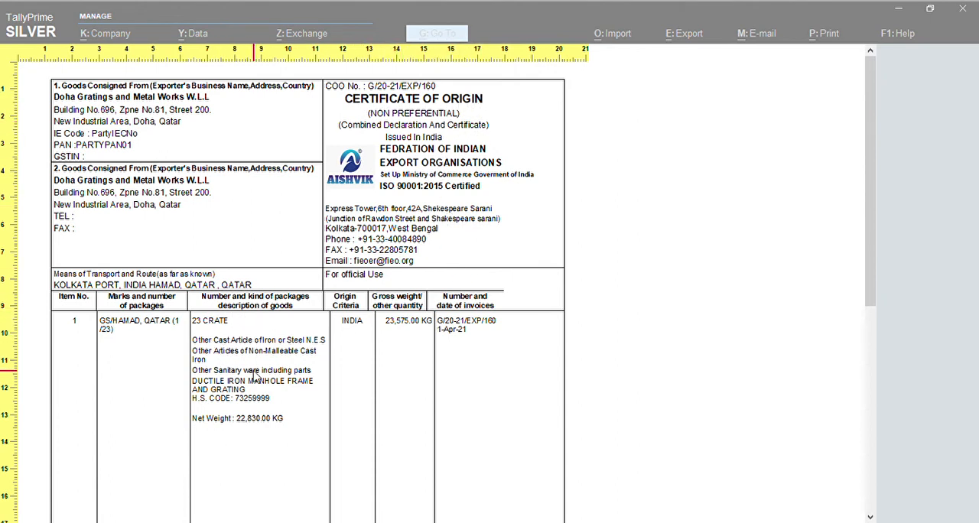
pyautogui.scroll(-2, 306, 454)
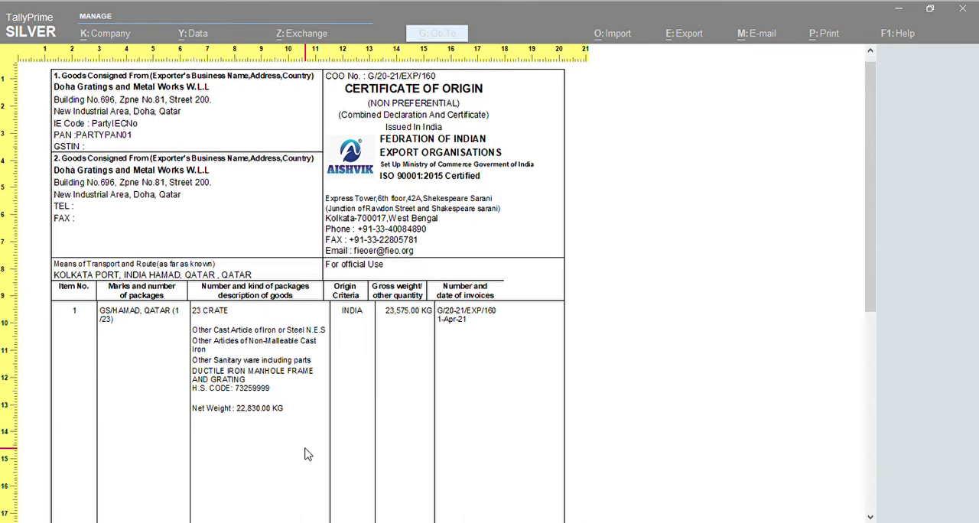
pyautogui.scroll(-7, 305, 454)
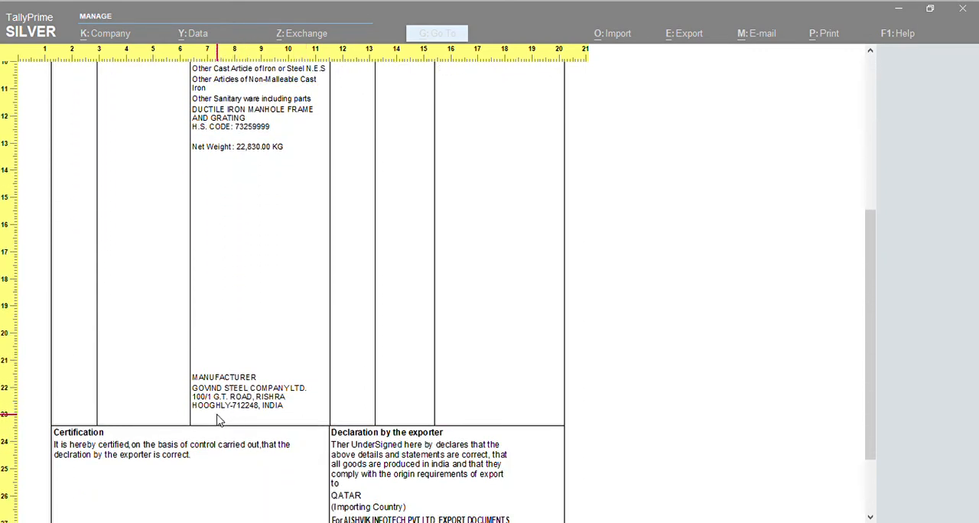
pyautogui.scroll(-1, 513, 436)
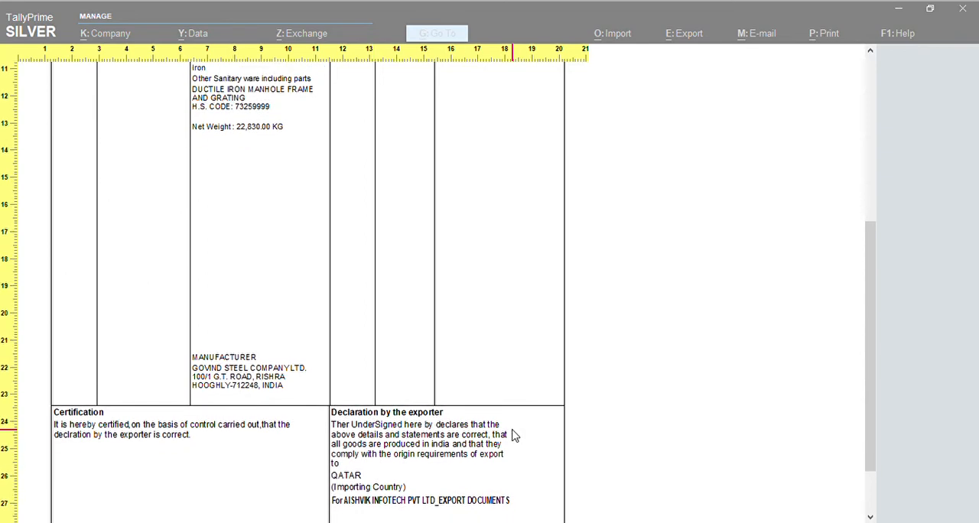
# - Review the Generalized System of Preferences Form A certificate and the export invoice with its items, totals and shipping details
pyautogui.scroll(10, 514, 435)
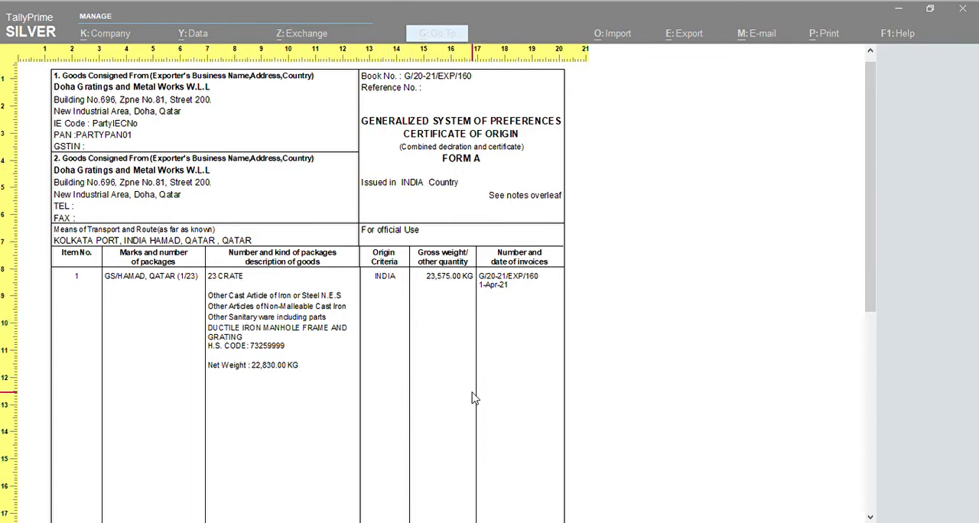
pyautogui.scroll(-10, 473, 398)
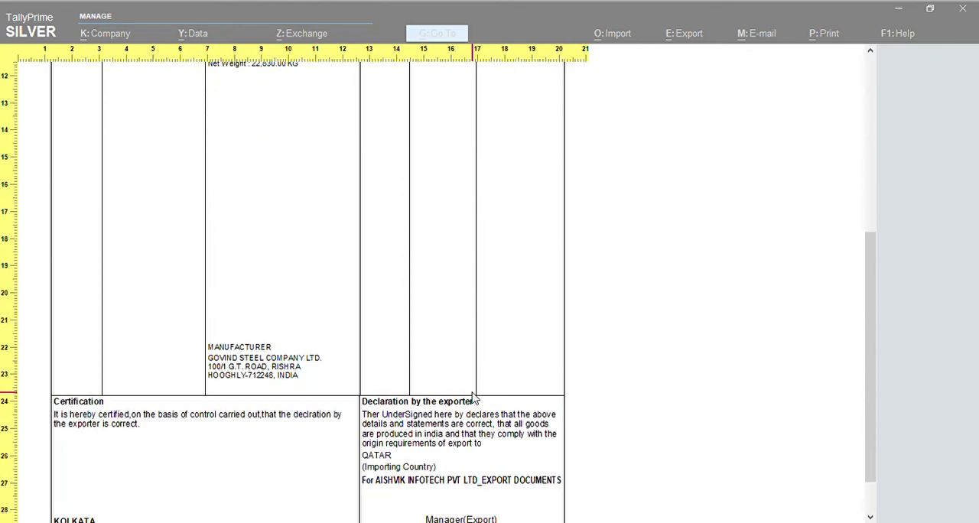
pyautogui.scroll(-10, 473, 398)
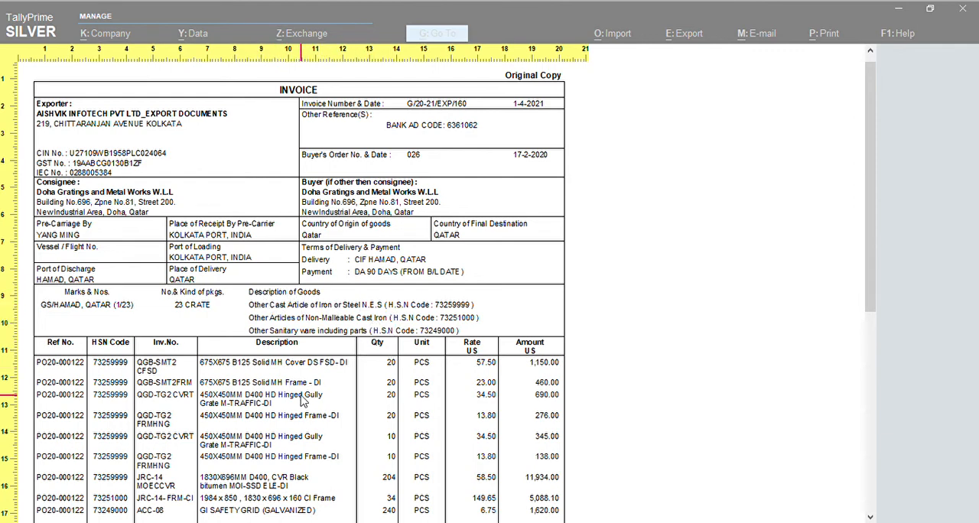
pyautogui.scroll(-6, 461, 465)
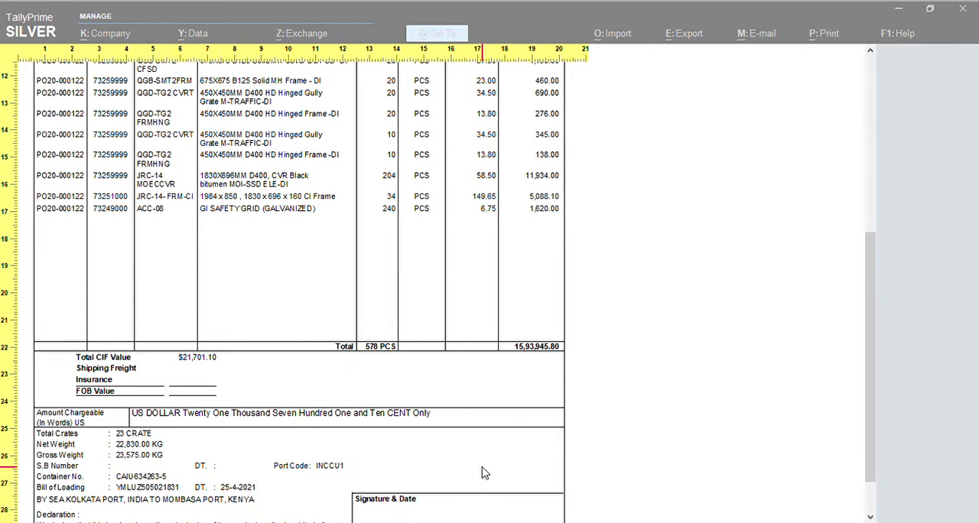
pyautogui.scroll(-10, 482, 474)
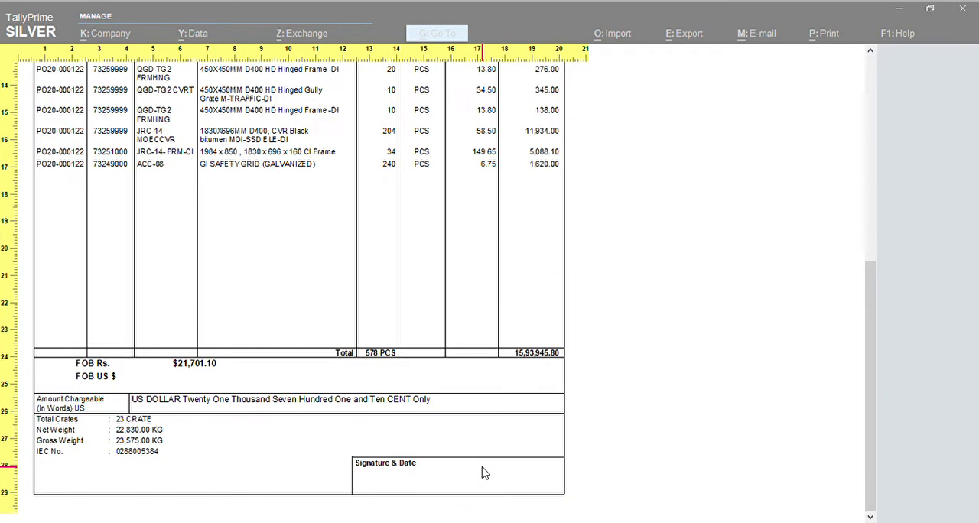
# - Examine the Tax Invoice - Export for supply under LUT, including its item taxable values, IGST columns and LUT details
pyautogui.scroll(15, 483, 473)
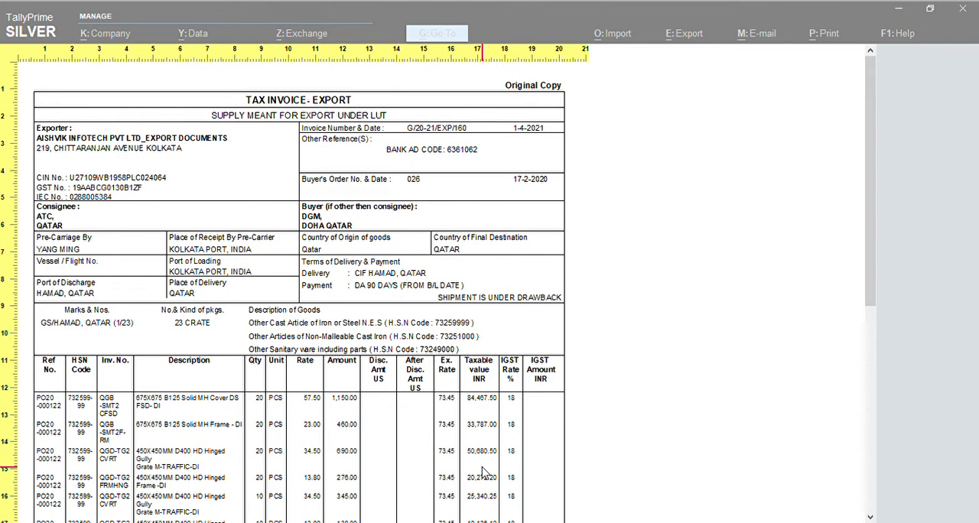
pyautogui.scroll(-1, 483, 473)
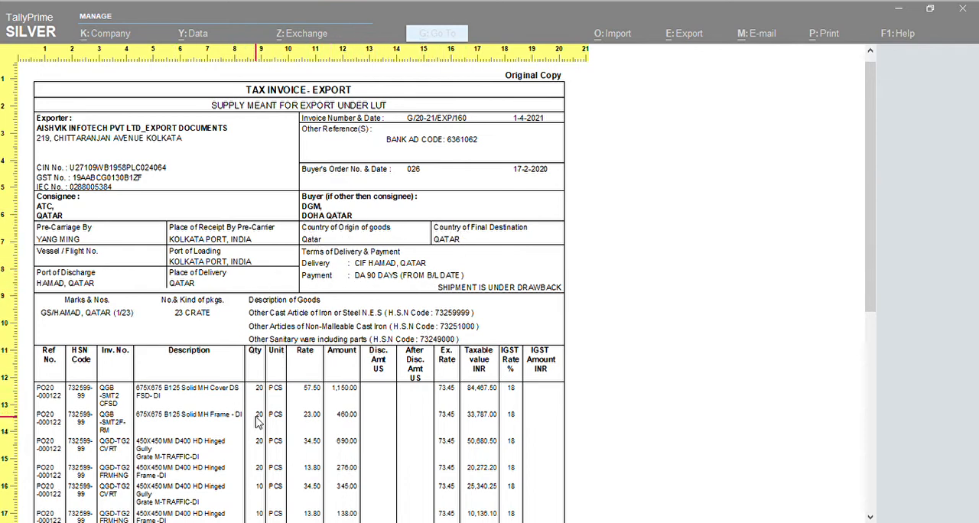
pyautogui.scroll(-8, 462, 433)
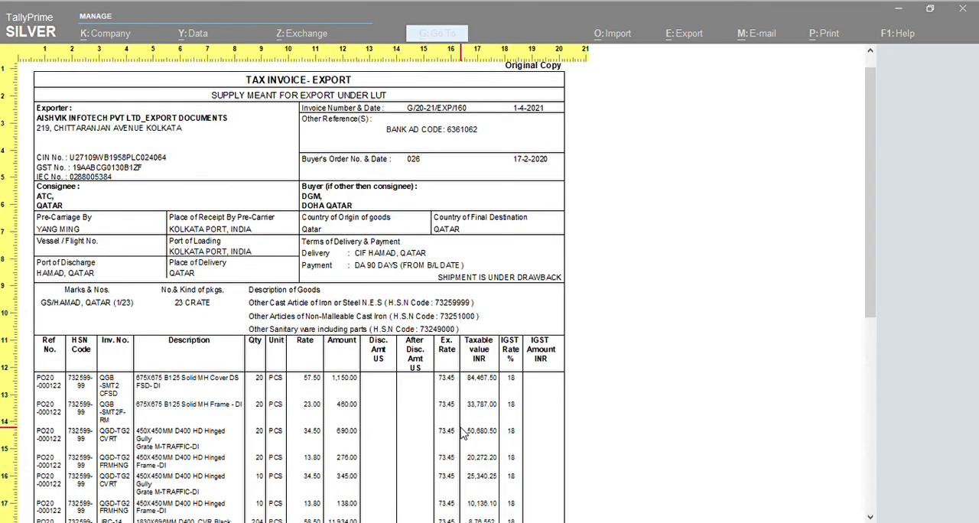
pyautogui.scroll(-4, 462, 434)
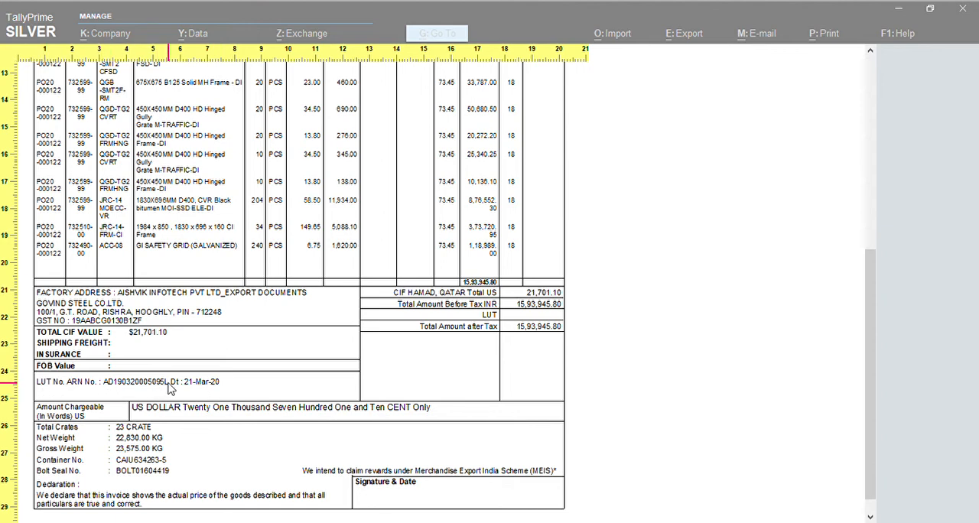
# - Review the Packing List's crate counts and net and gross weights down to the totals and container details
pyautogui.scroll(-5, 308, 419)
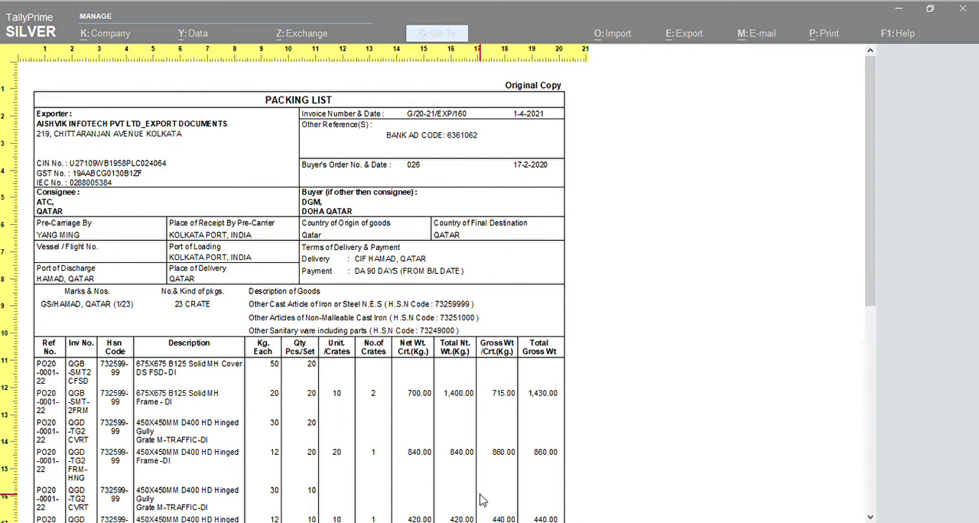
pyautogui.scroll(-5, 482, 500)
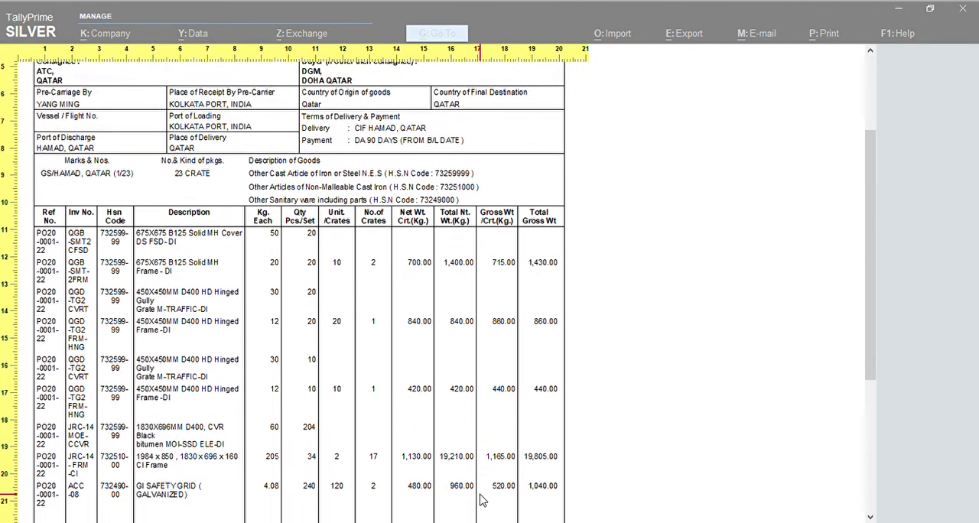
pyautogui.scroll(-6, 482, 500)
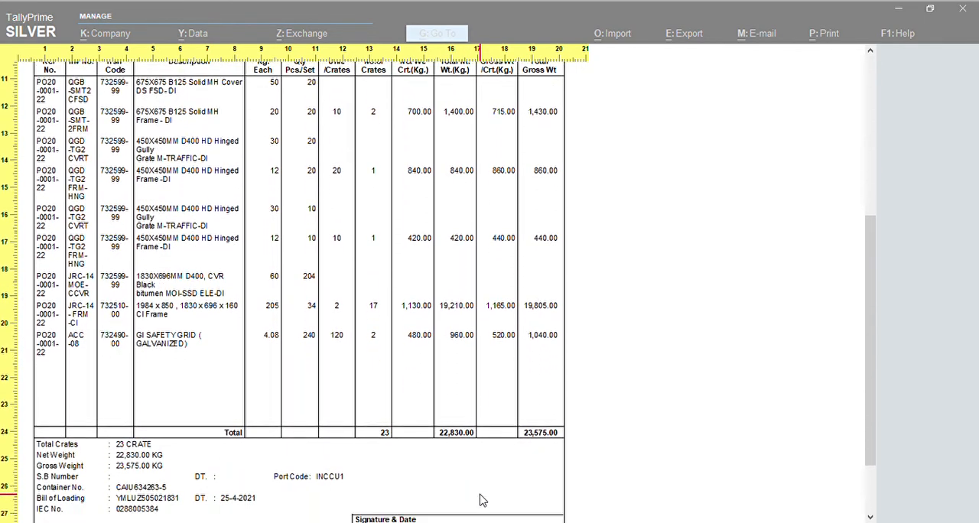
pyautogui.scroll(-3, 482, 500)
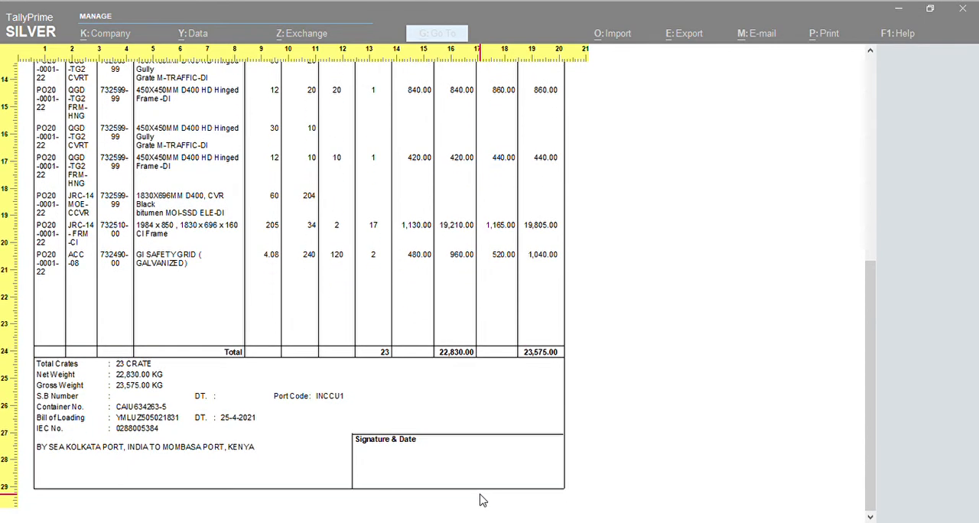
# - Look through the Details of Stuffing page and the truck and despatch sheet with its booking and bolt seal numbers
pyautogui.scroll(-2, 482, 500)
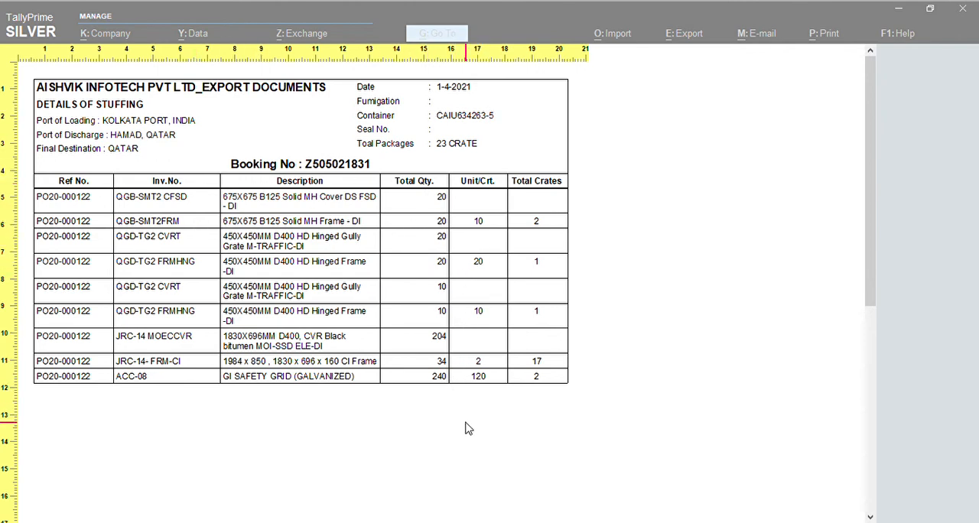
pyautogui.scroll(-5, 468, 428)
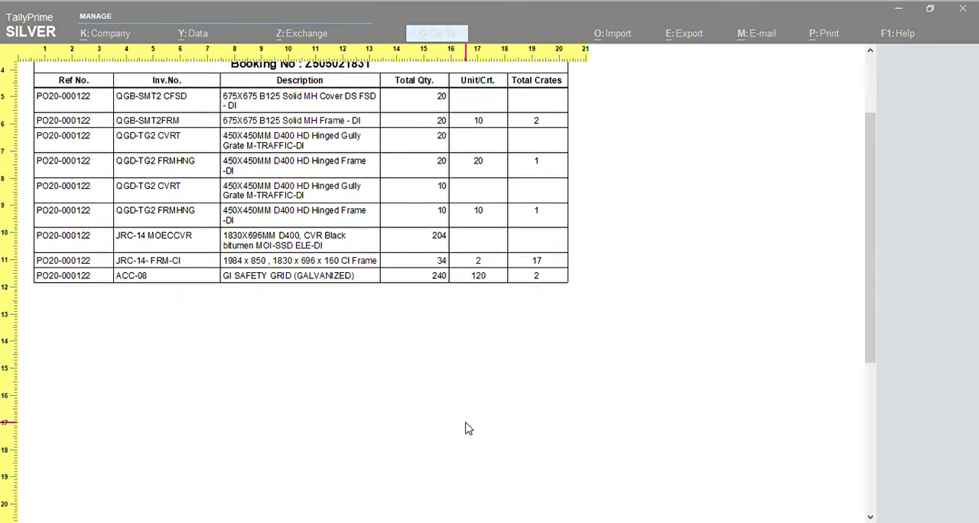
pyautogui.scroll(-8, 468, 428)
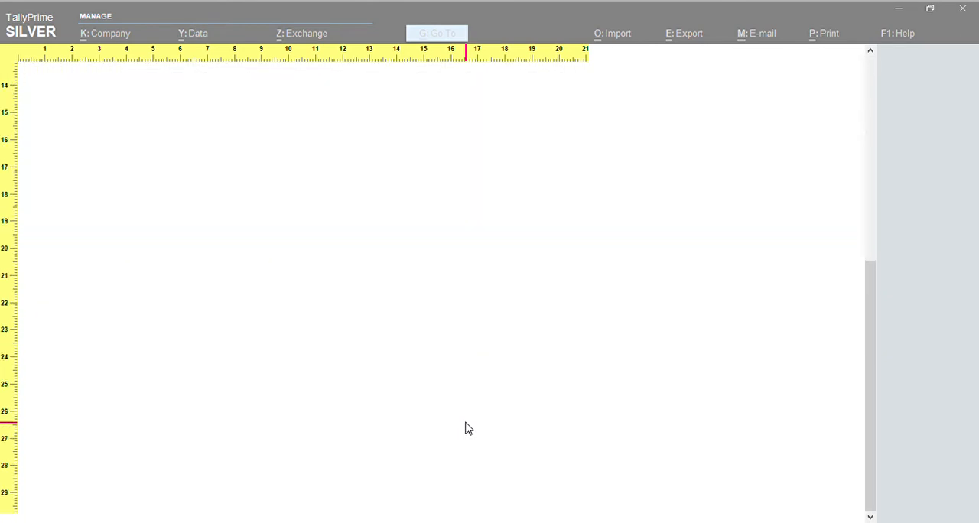
pyautogui.scroll(12, 468, 428)
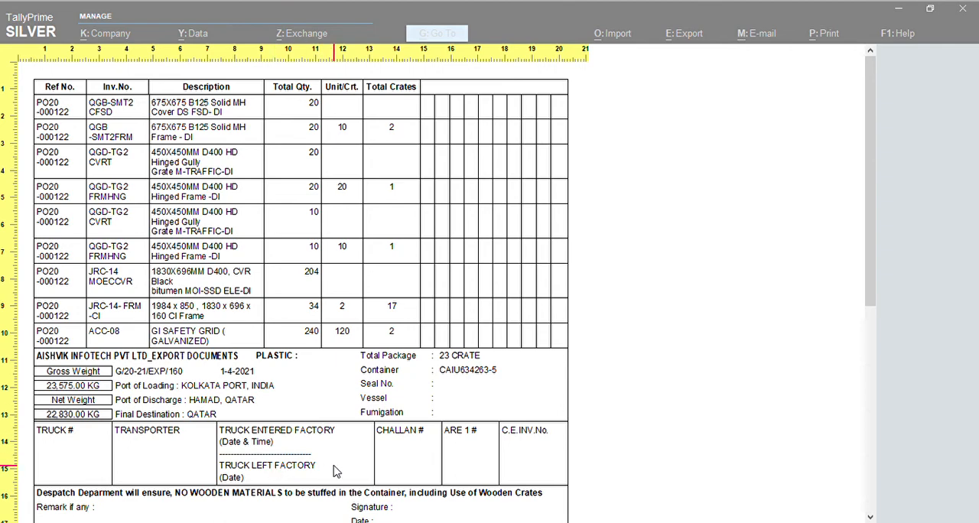
pyautogui.scroll(-3, 337, 471)
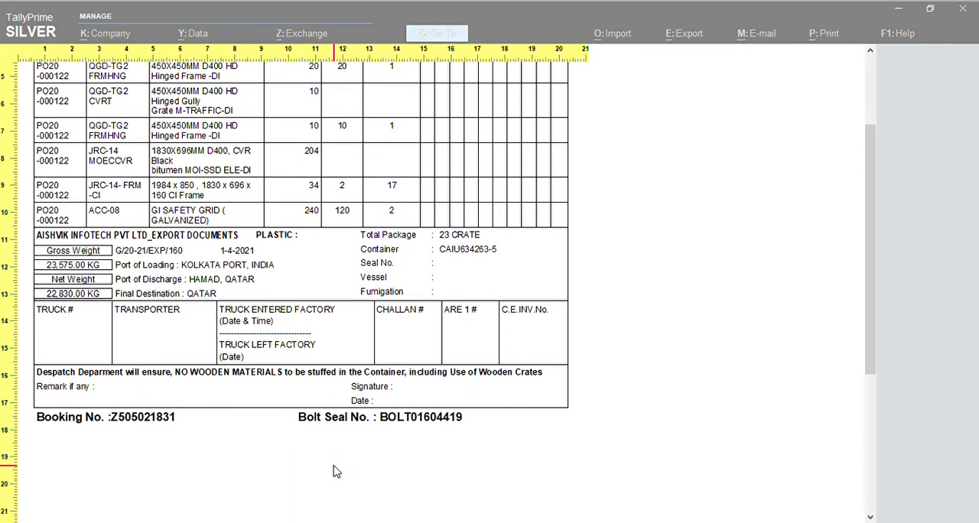
# - Examine the verified gross mass of container form, from the shipper details to the authorized signature block
pyautogui.scroll(-5, 337, 471)
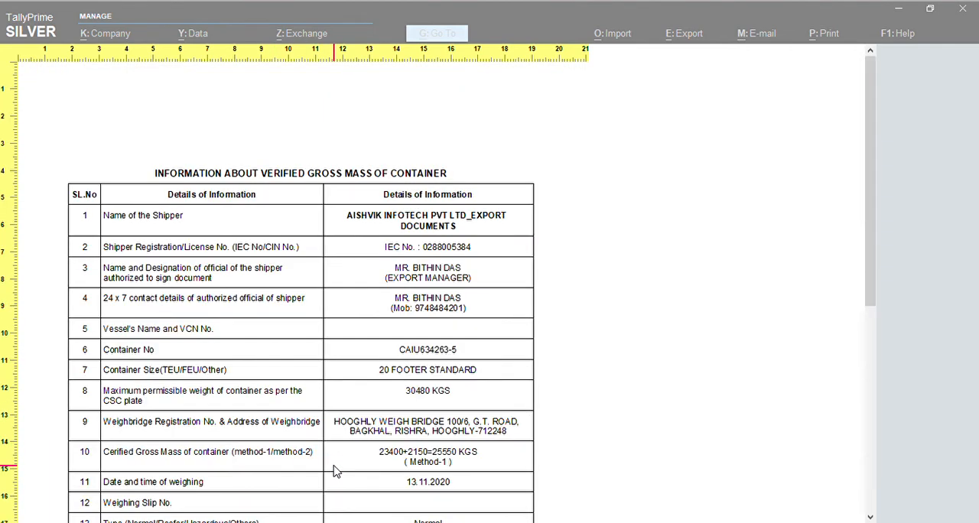
pyautogui.scroll(-2, 337, 471)
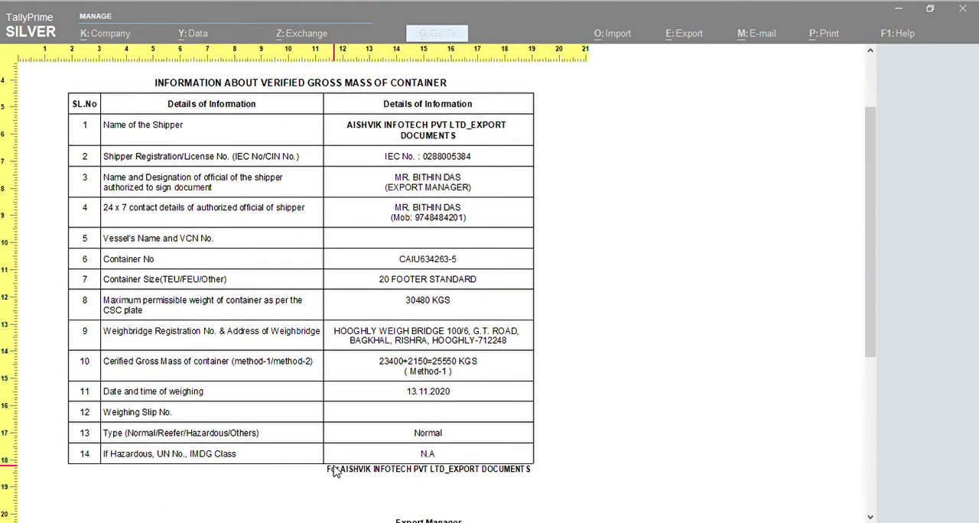
pyautogui.scroll(-1, 334, 471)
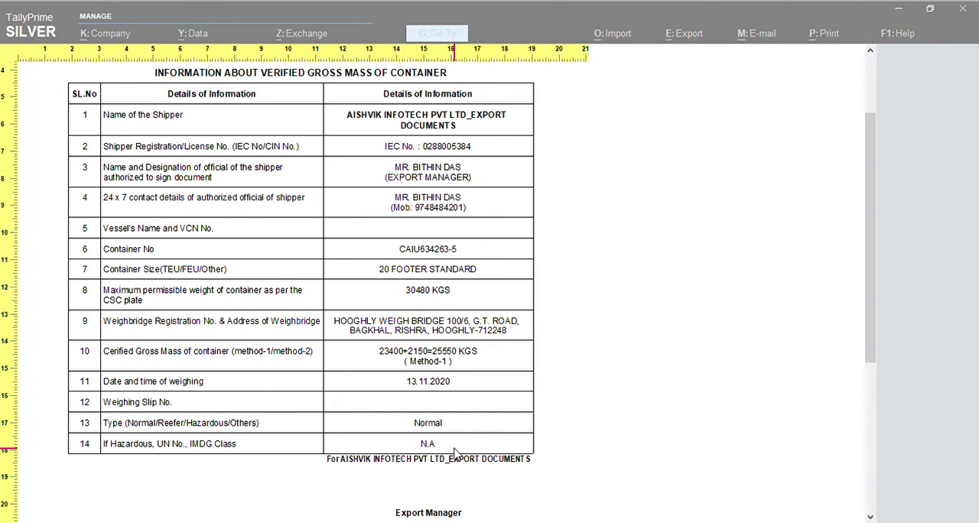
pyautogui.scroll(-3, 455, 452)
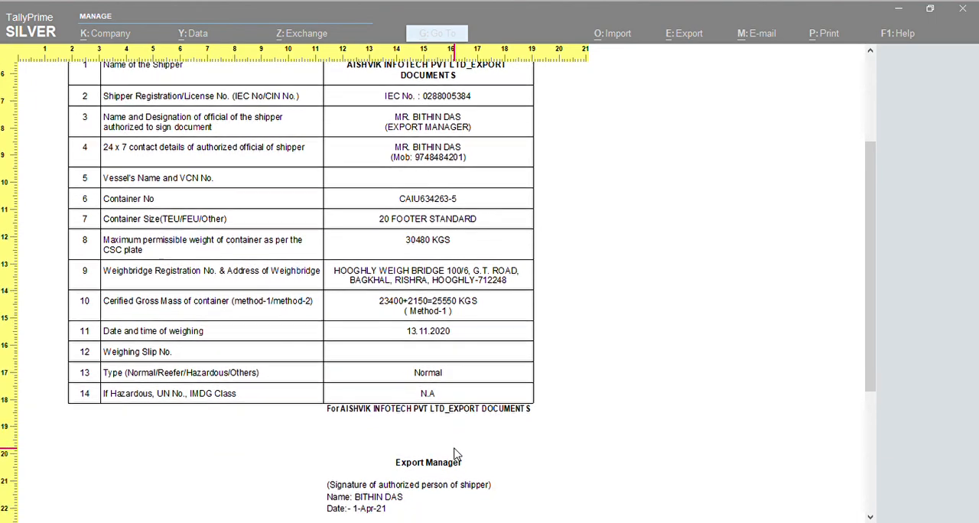
pyautogui.scroll(-3, 457, 453)
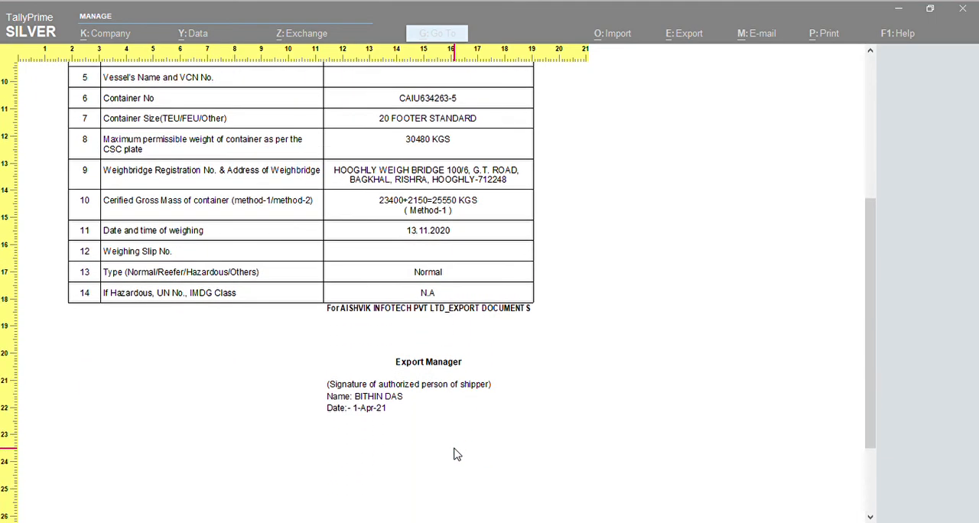
pyautogui.scroll(6, 455, 451)
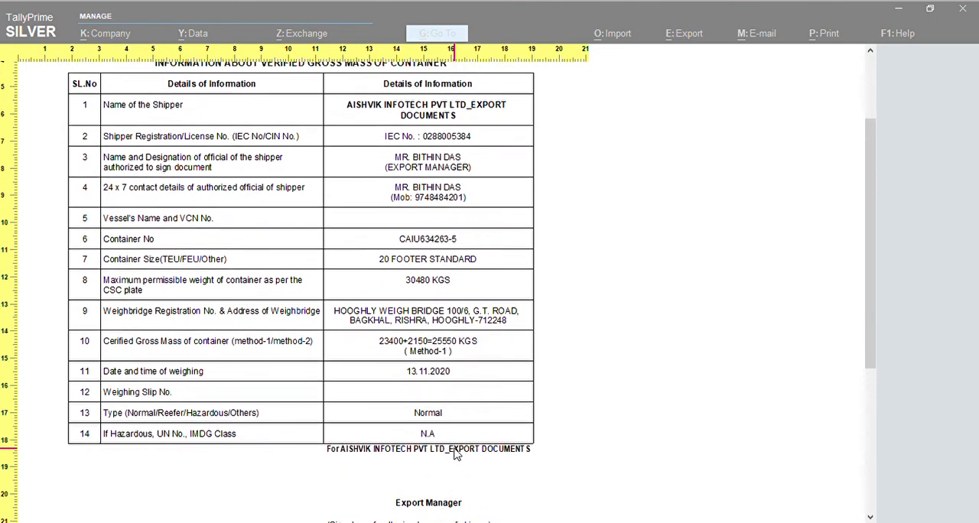
pyautogui.scroll(-5, 454, 453)
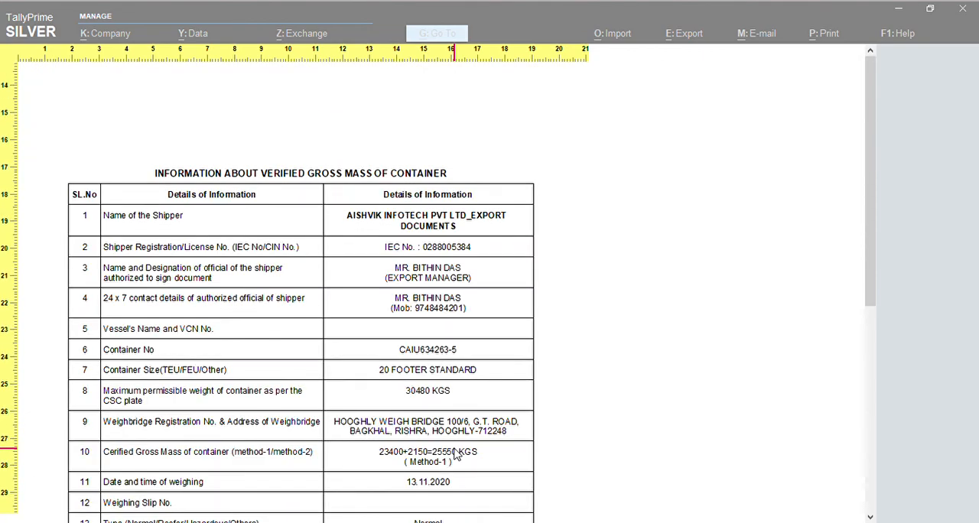
pyautogui.scroll(-2, 455, 454)
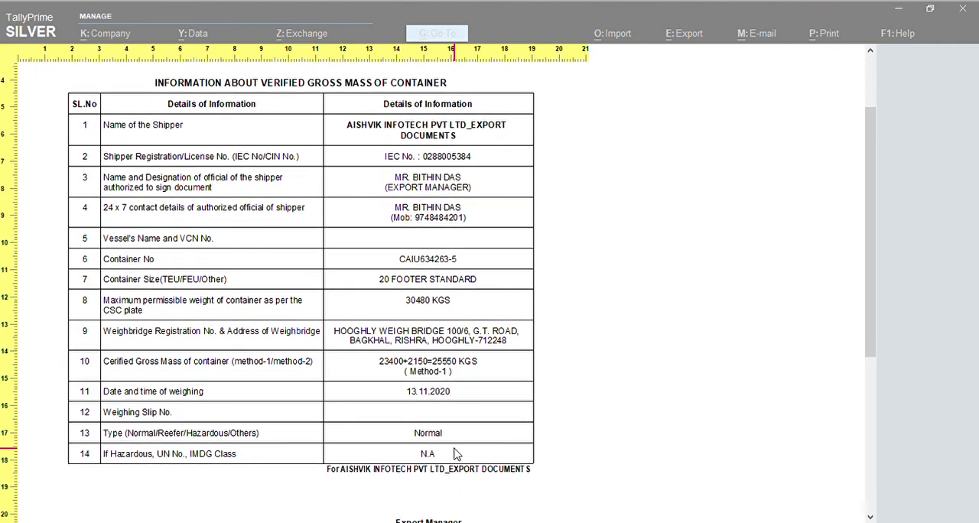